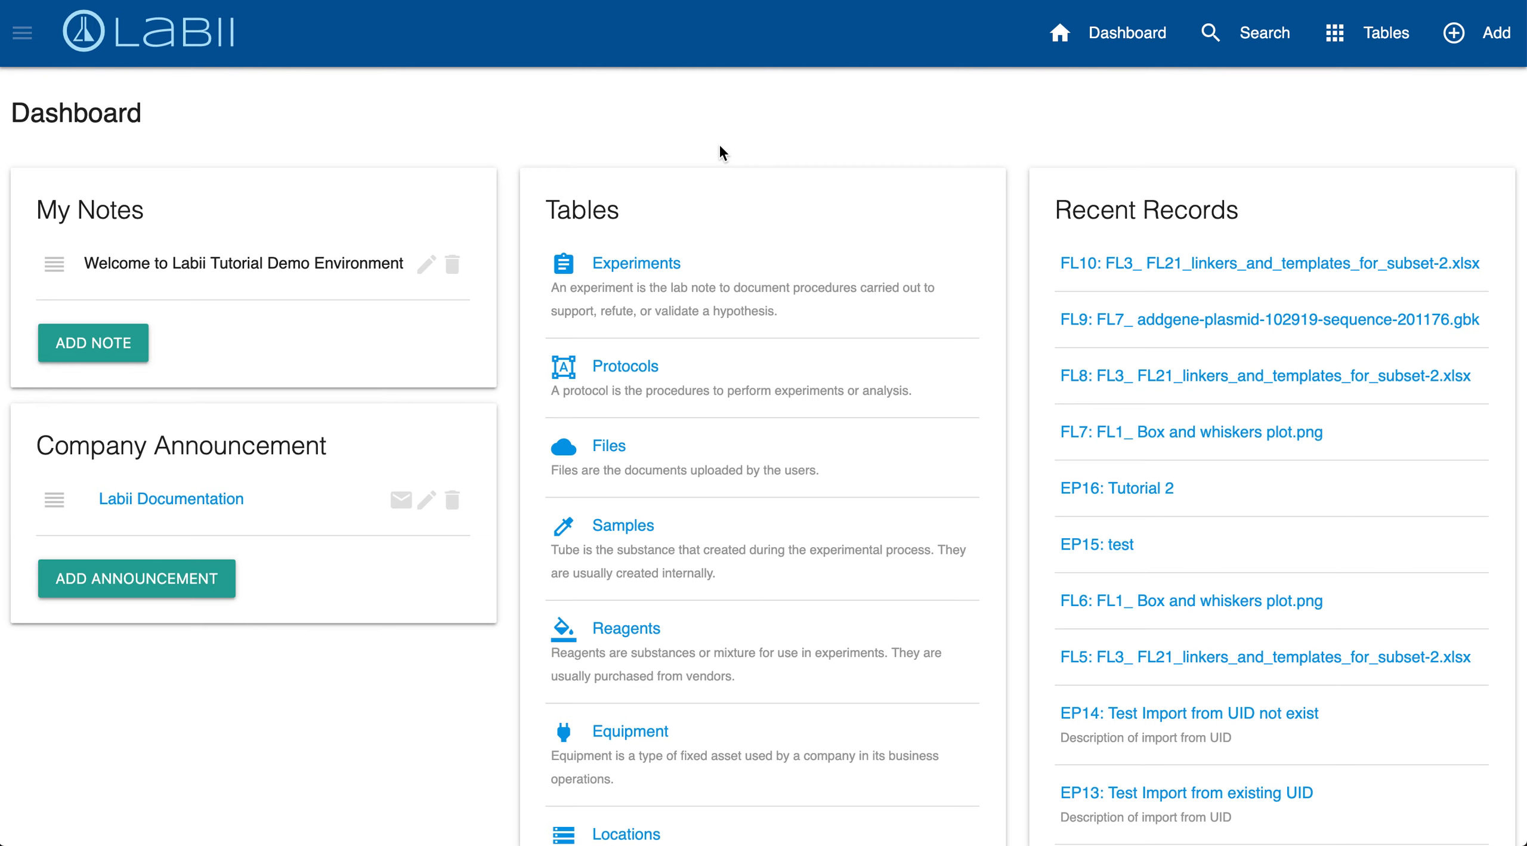
Open the list of tables from the organization's table settings
{"action": "left_click", "coordinate": [22, 33]}
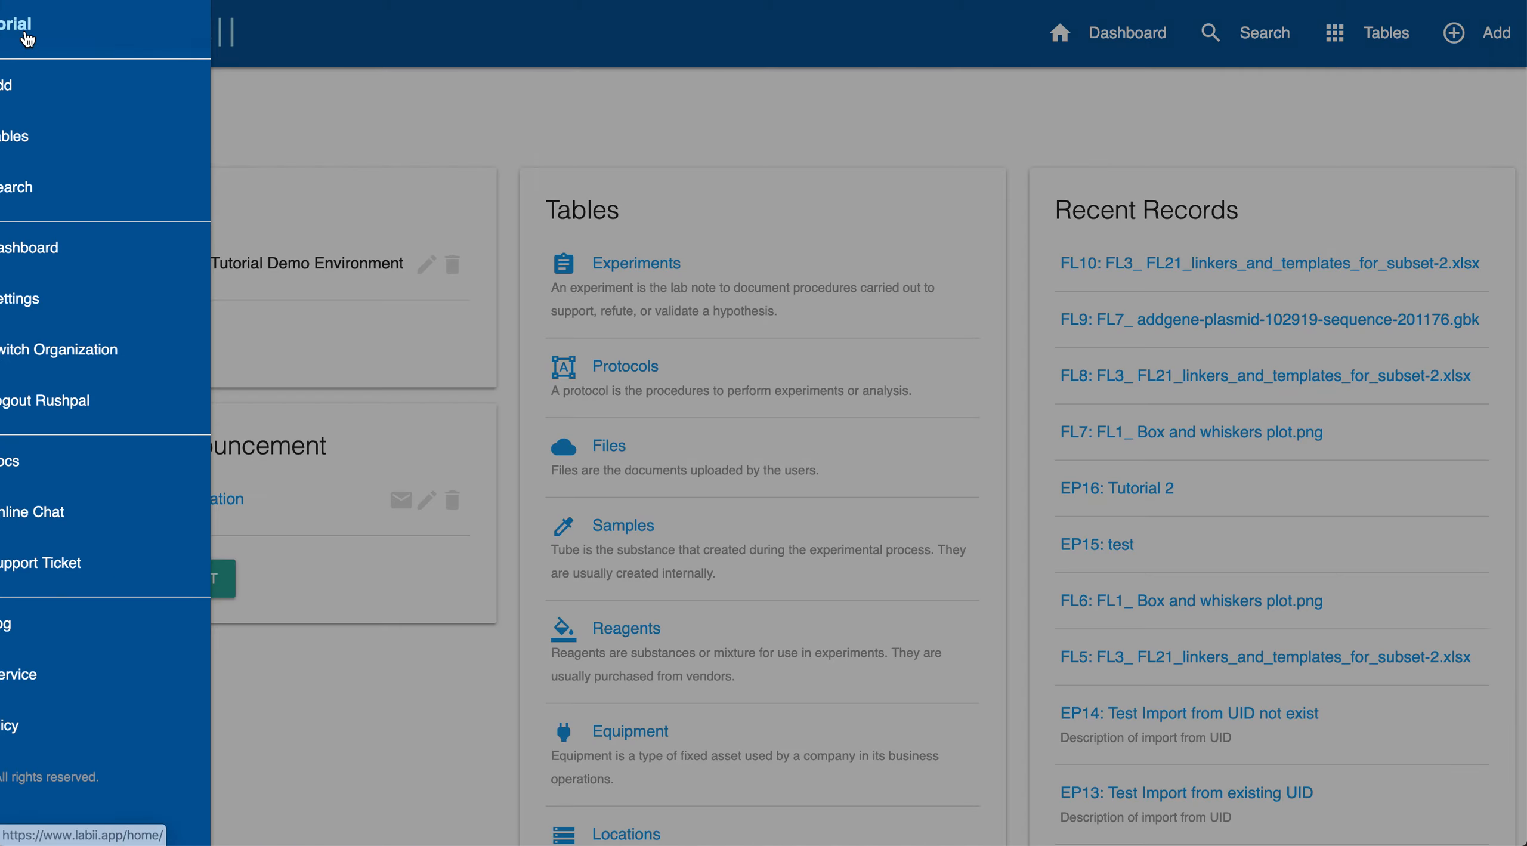
{"action": "left_click", "coordinate": [128, 293]}
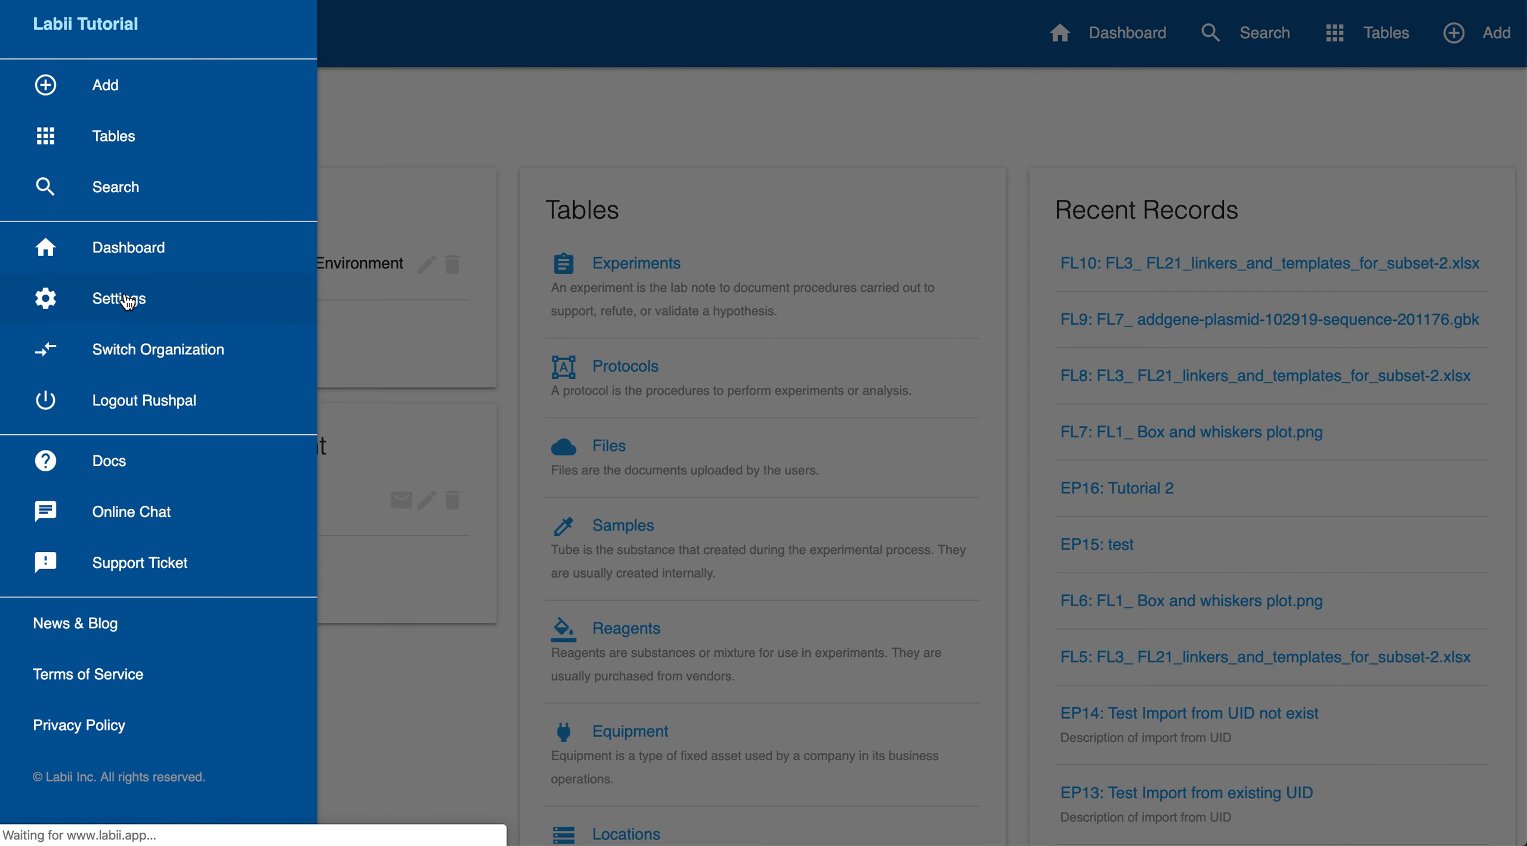
{"action": "scroll", "coordinate": [486, 512], "scroll_direction": "down", "scroll_amount": 5}
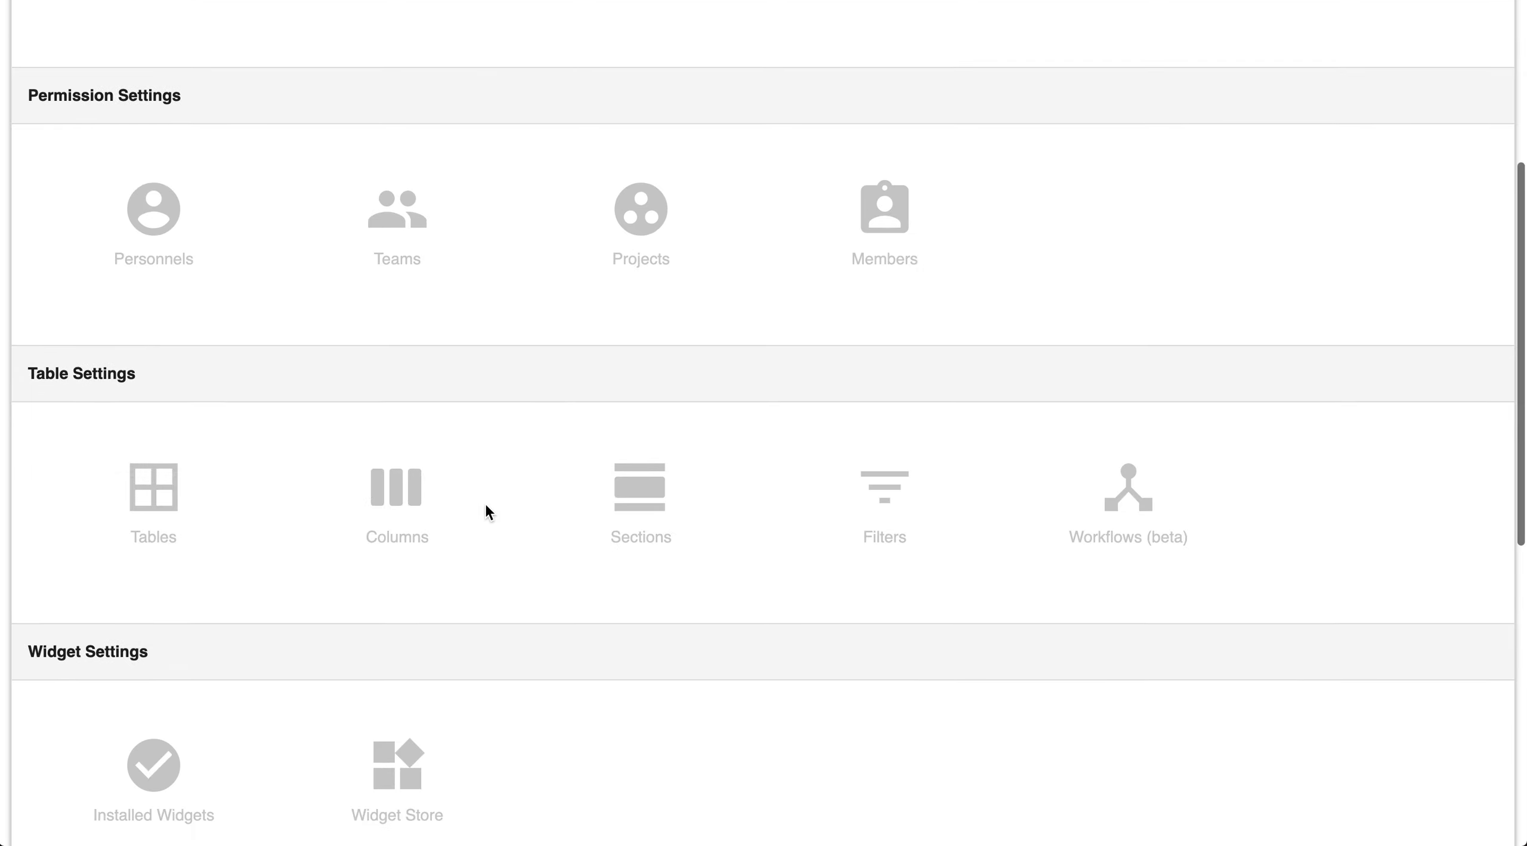
{"action": "left_click", "coordinate": [142, 496]}
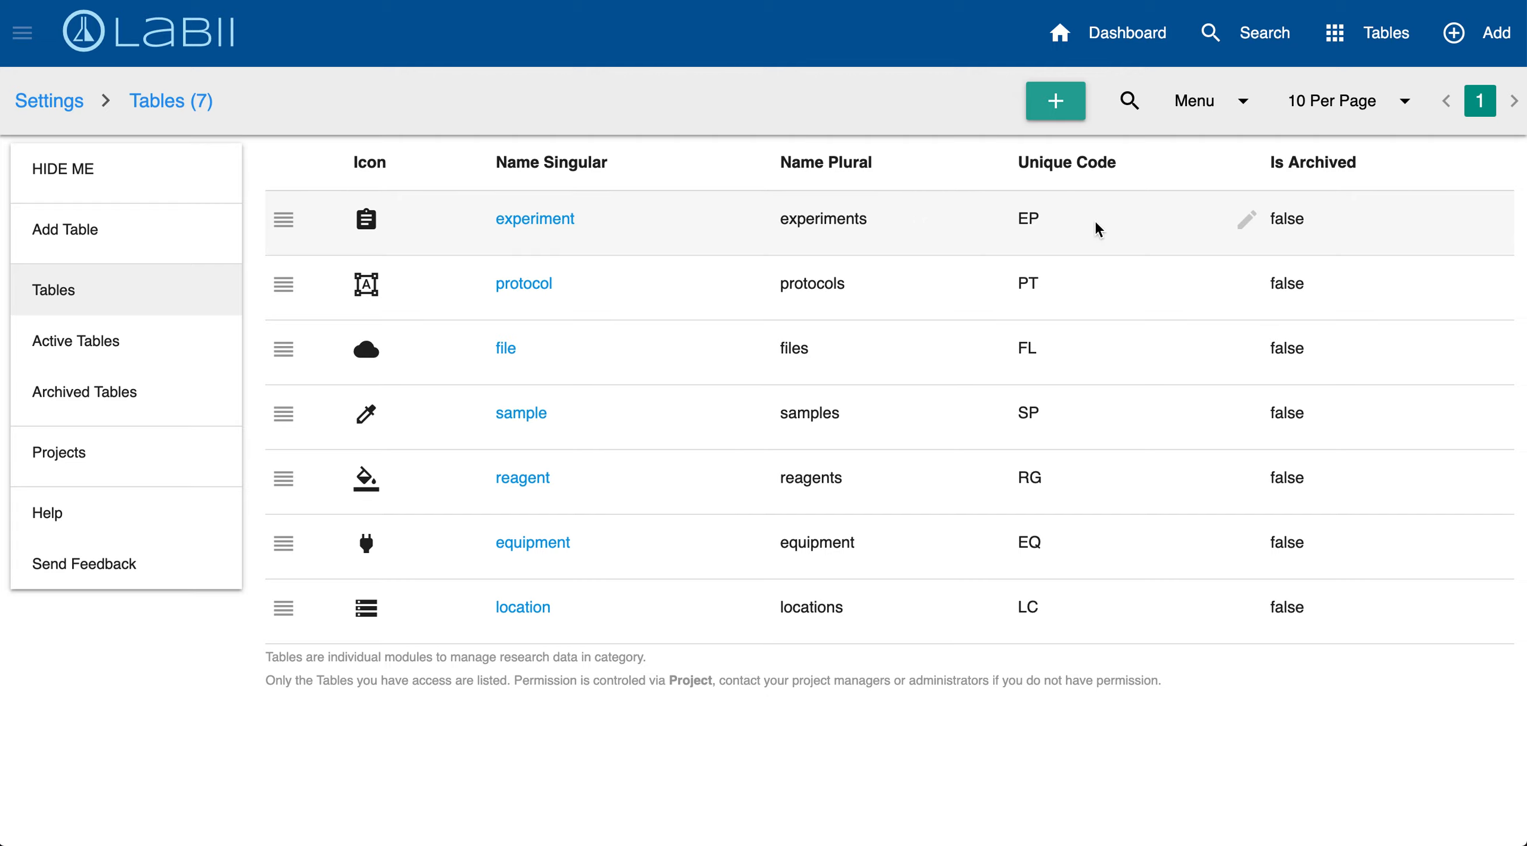
Open the experiment table's unique code for editing and submit it as is
{"action": "left_click", "coordinate": [1247, 222]}
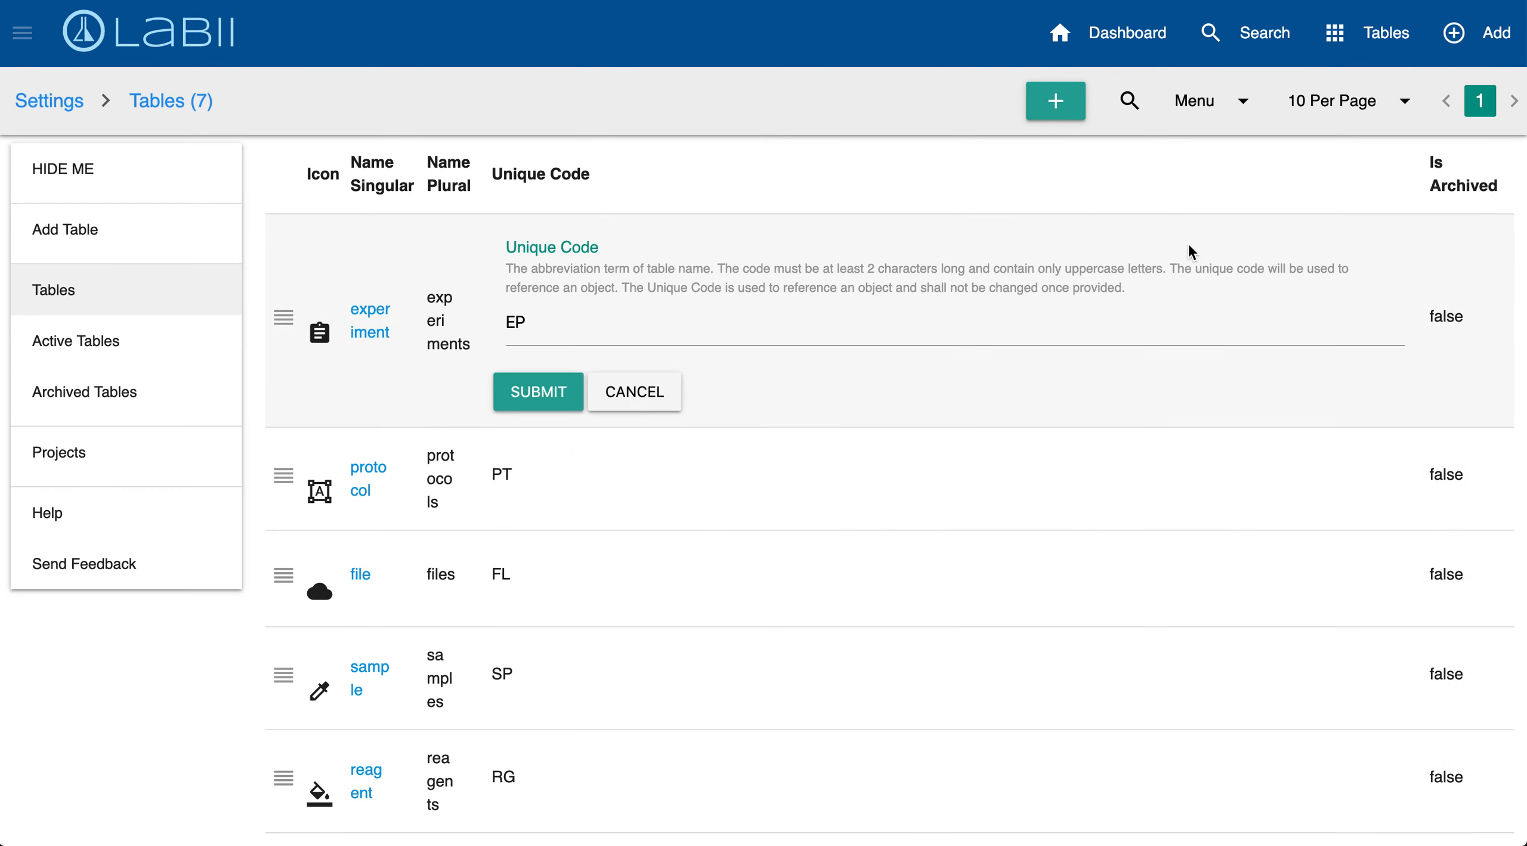
{"action": "left_click", "coordinate": [552, 391]}
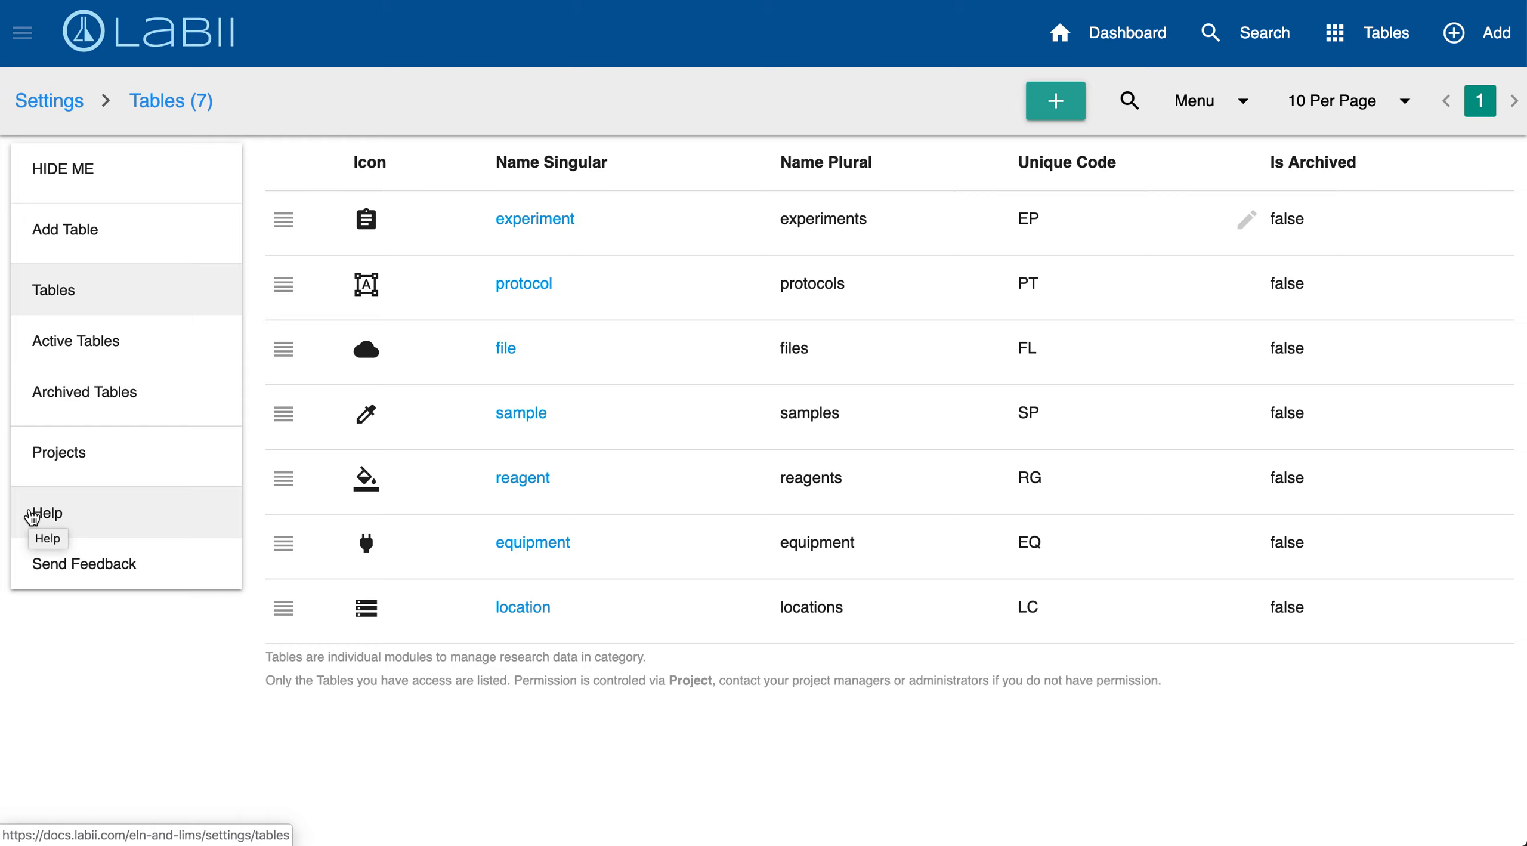
Open the feedback form from the tables list and review the support ticket fields
{"action": "left_click", "coordinate": [85, 571]}
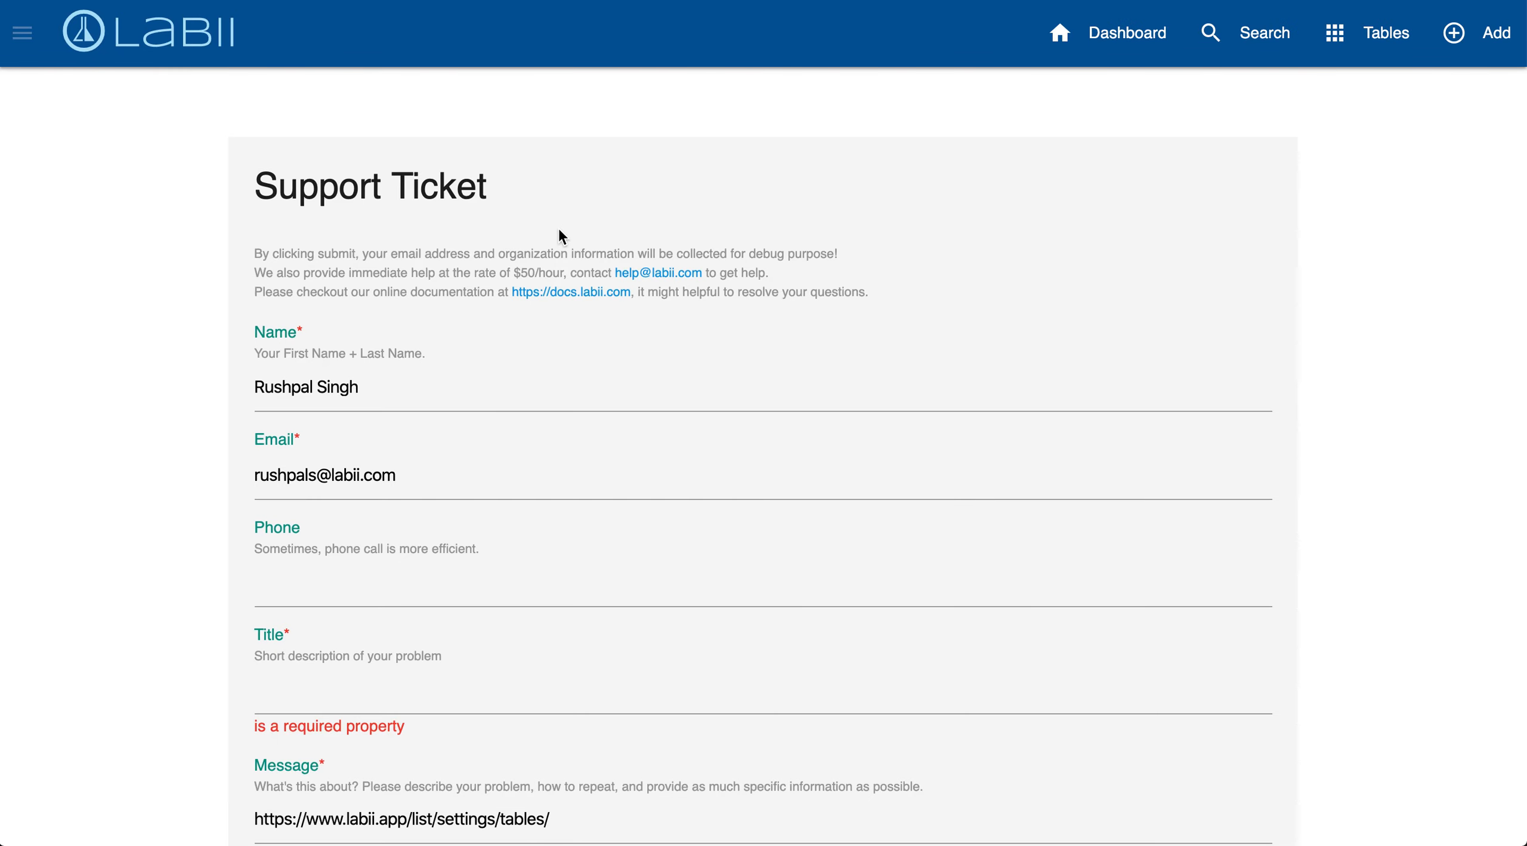
{"action": "scroll", "coordinate": [429, 351], "scroll_direction": "down", "scroll_amount": 3}
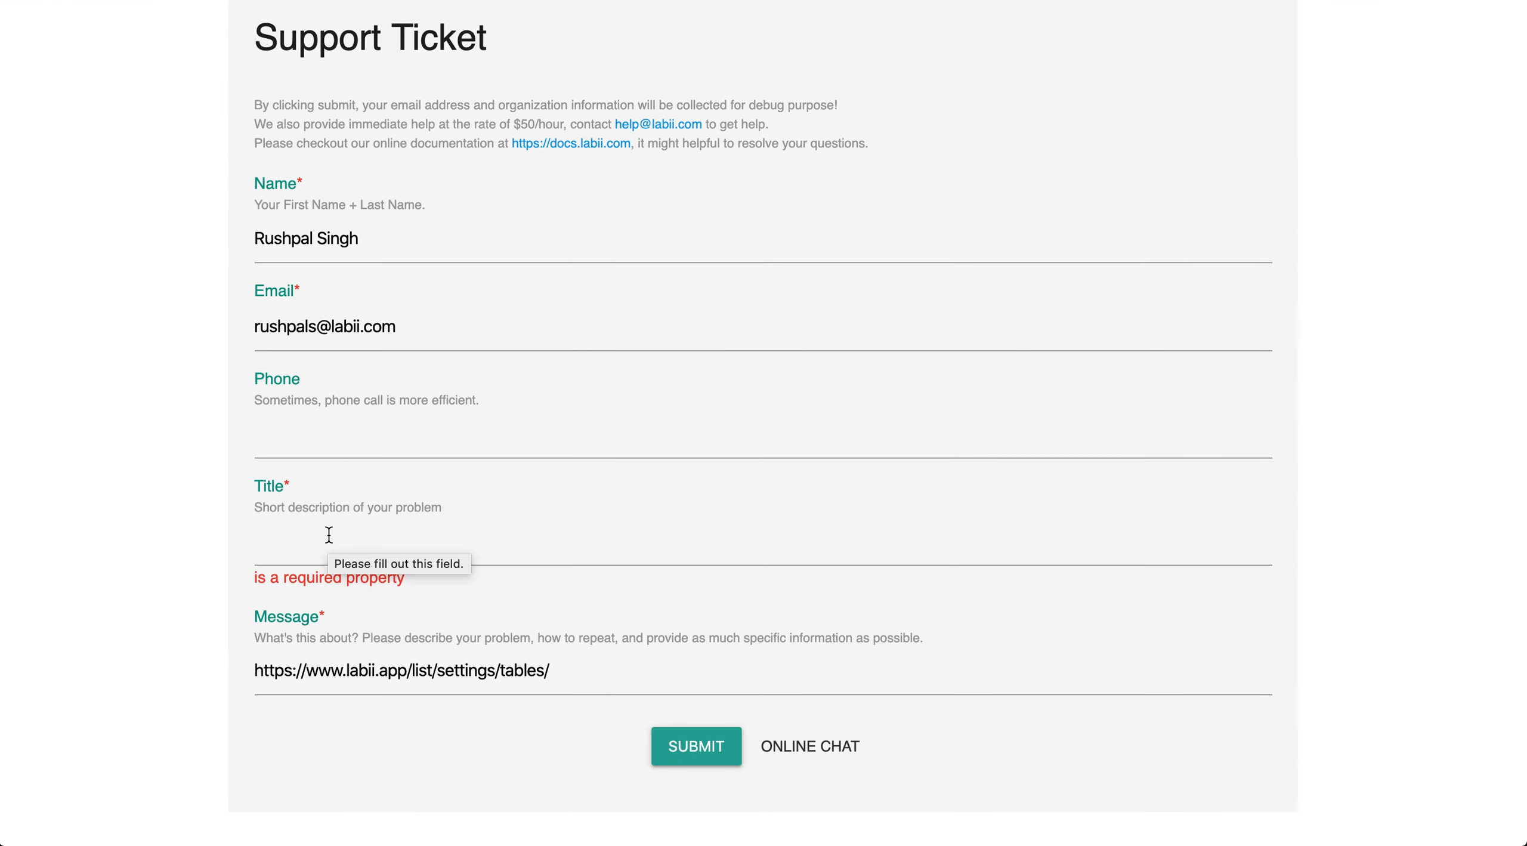
{"action": "scroll", "coordinate": [585, 471], "scroll_direction": "up", "scroll_amount": 3}
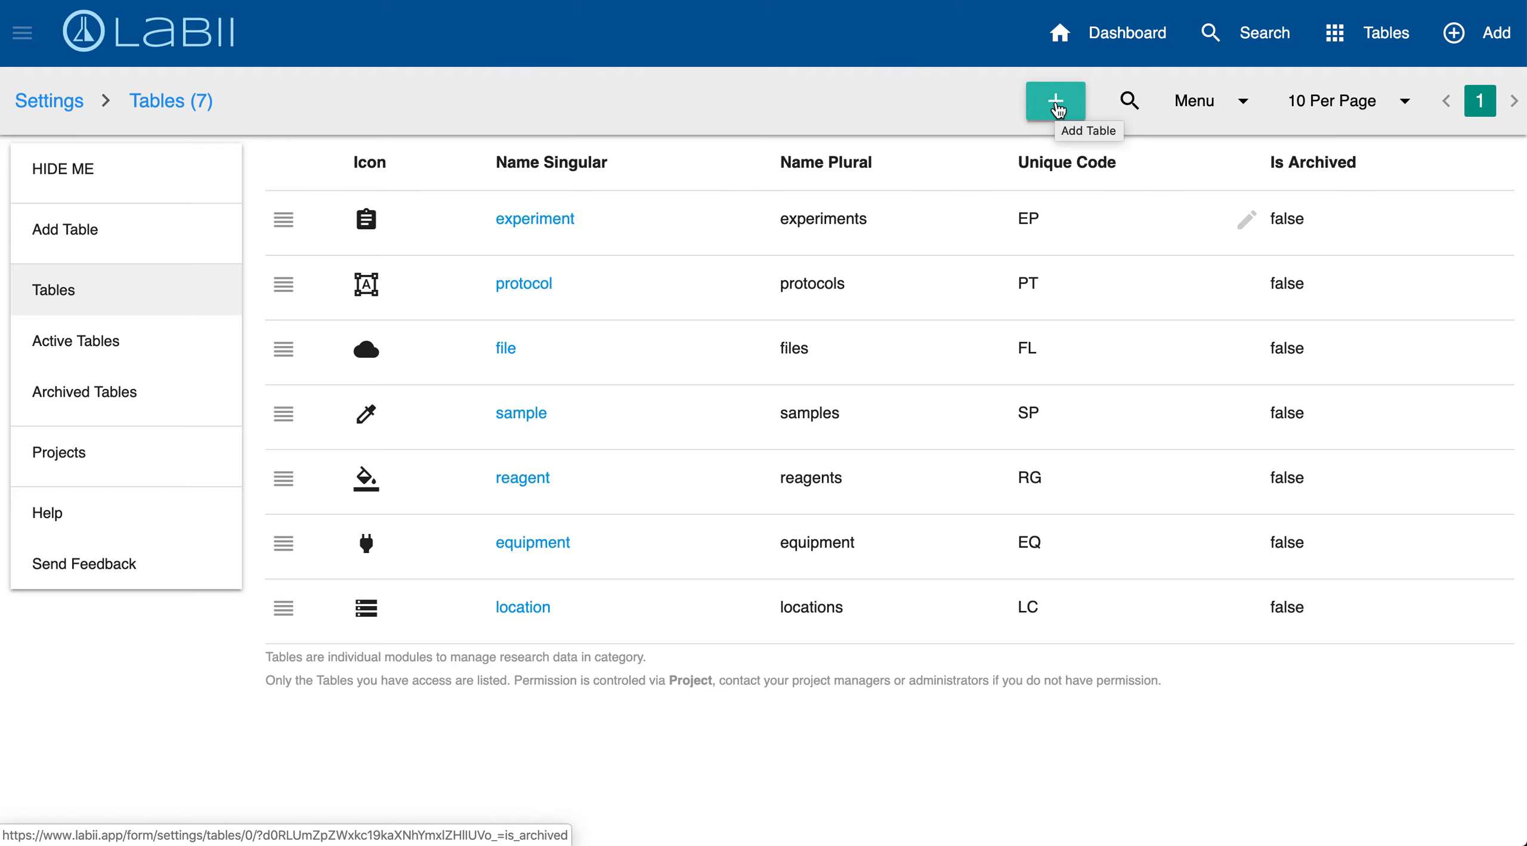
Search within the tables list for "locat" and close the search again
{"action": "left_click", "coordinate": [1128, 101]}
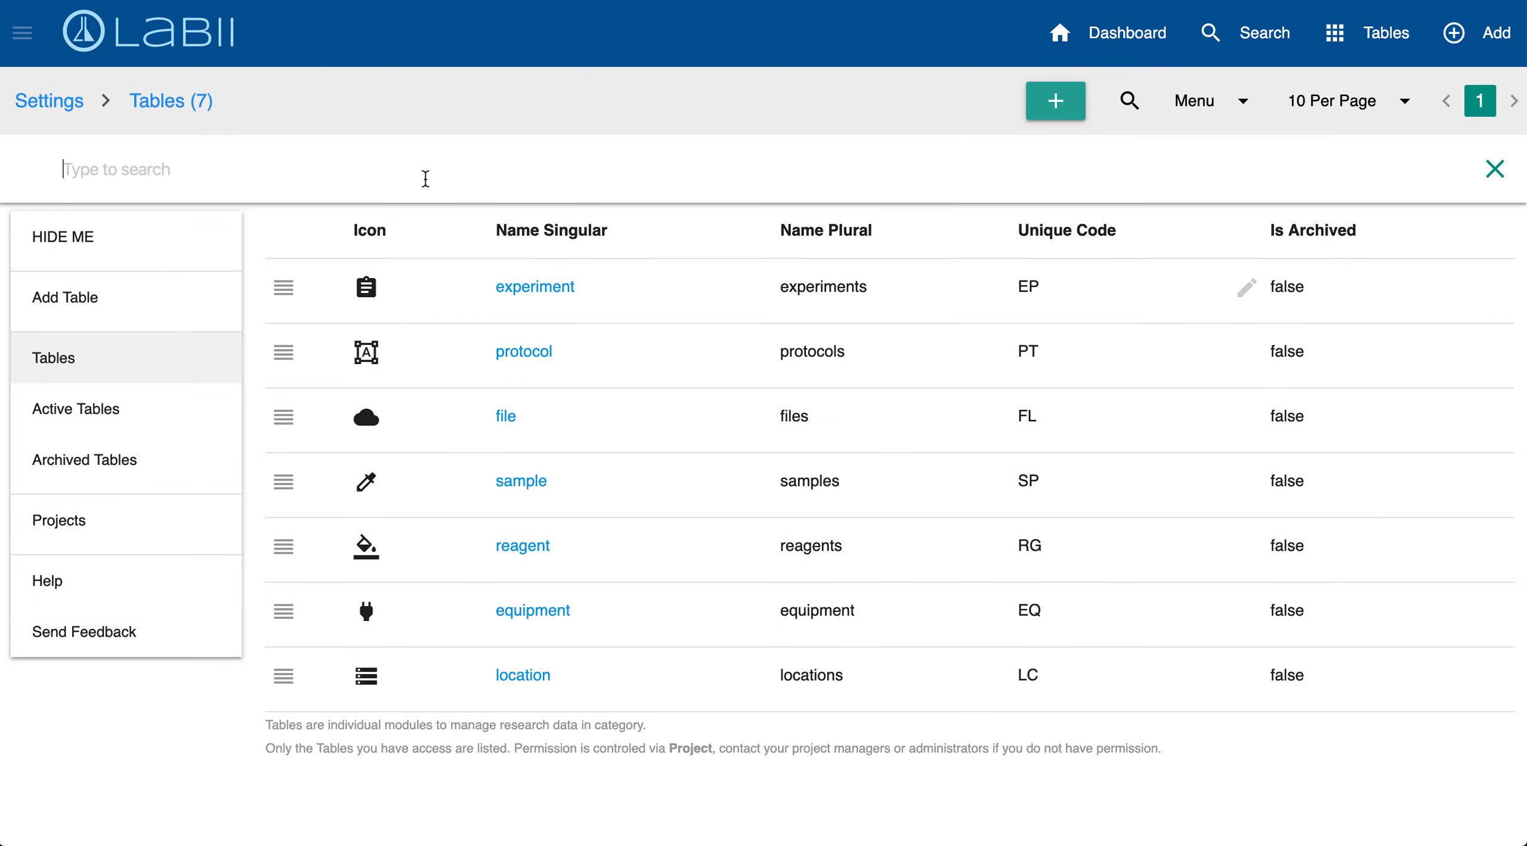
{"action": "type", "text": "loc"}
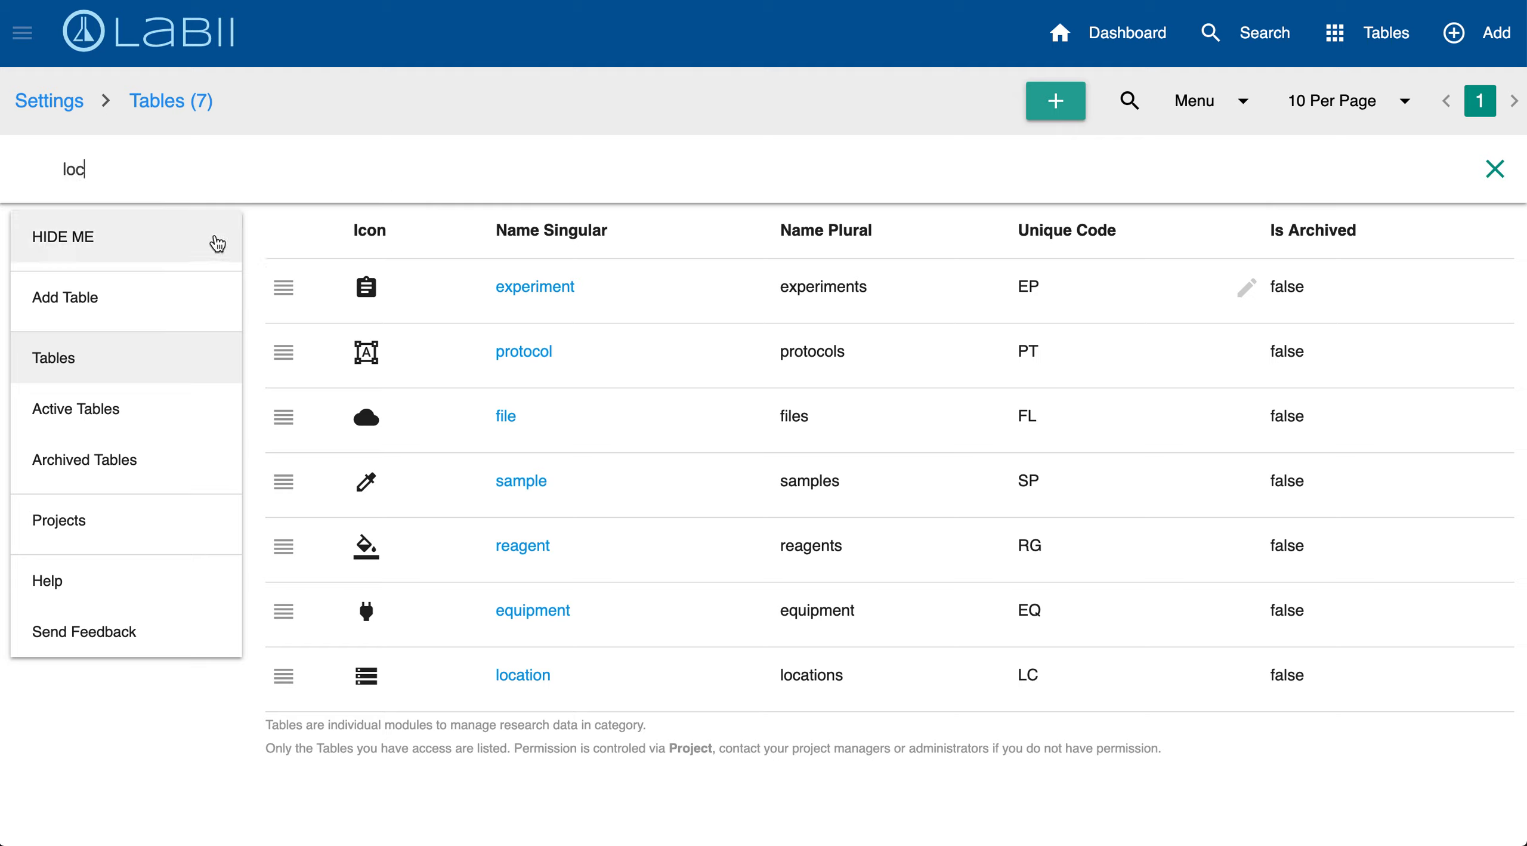
{"action": "type", "text": "at"}
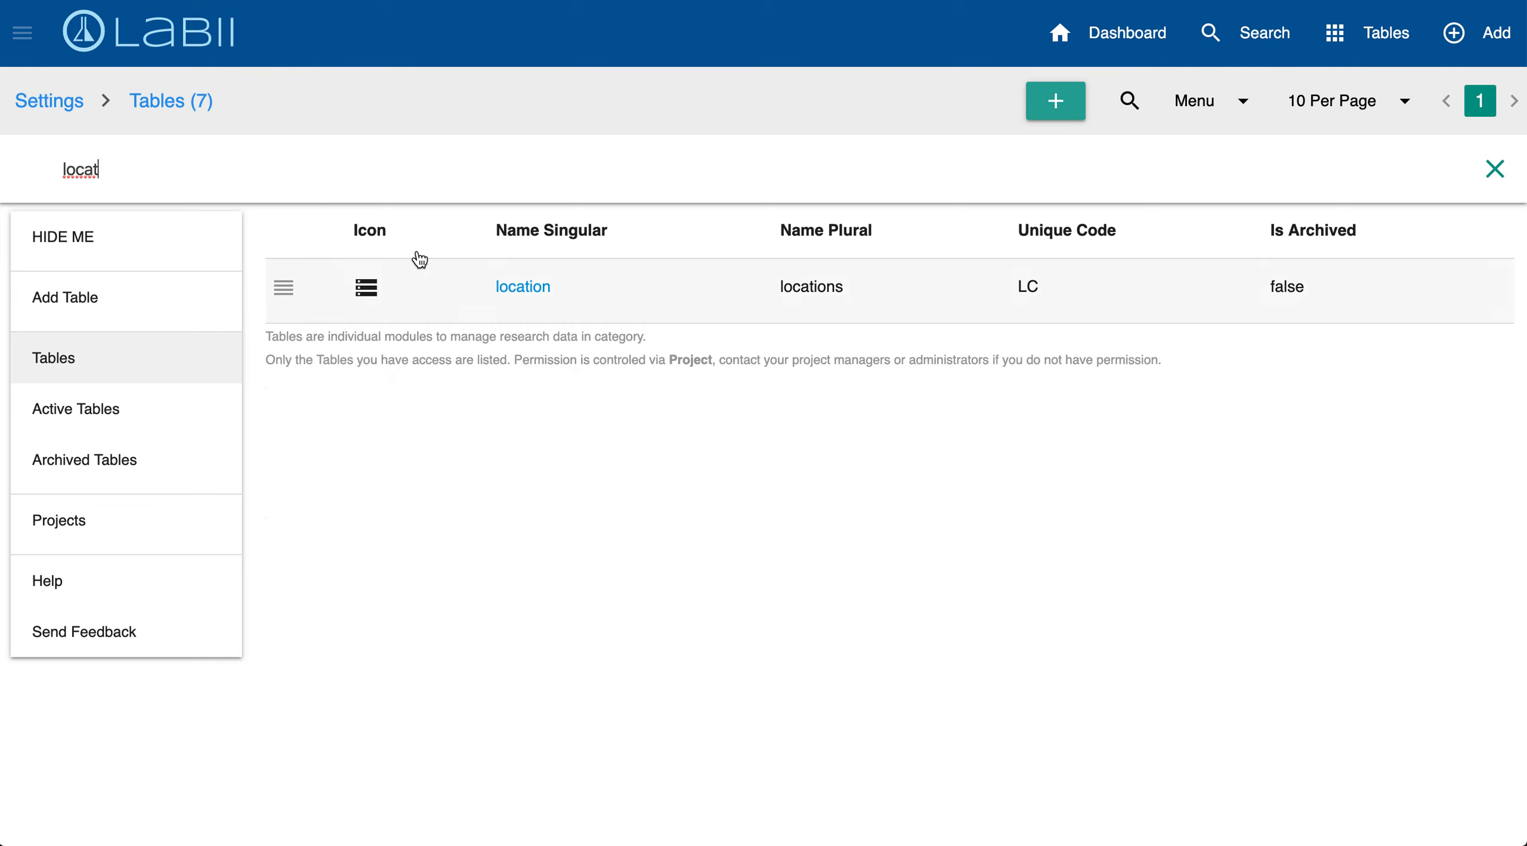
{"action": "left_click", "coordinate": [1495, 169]}
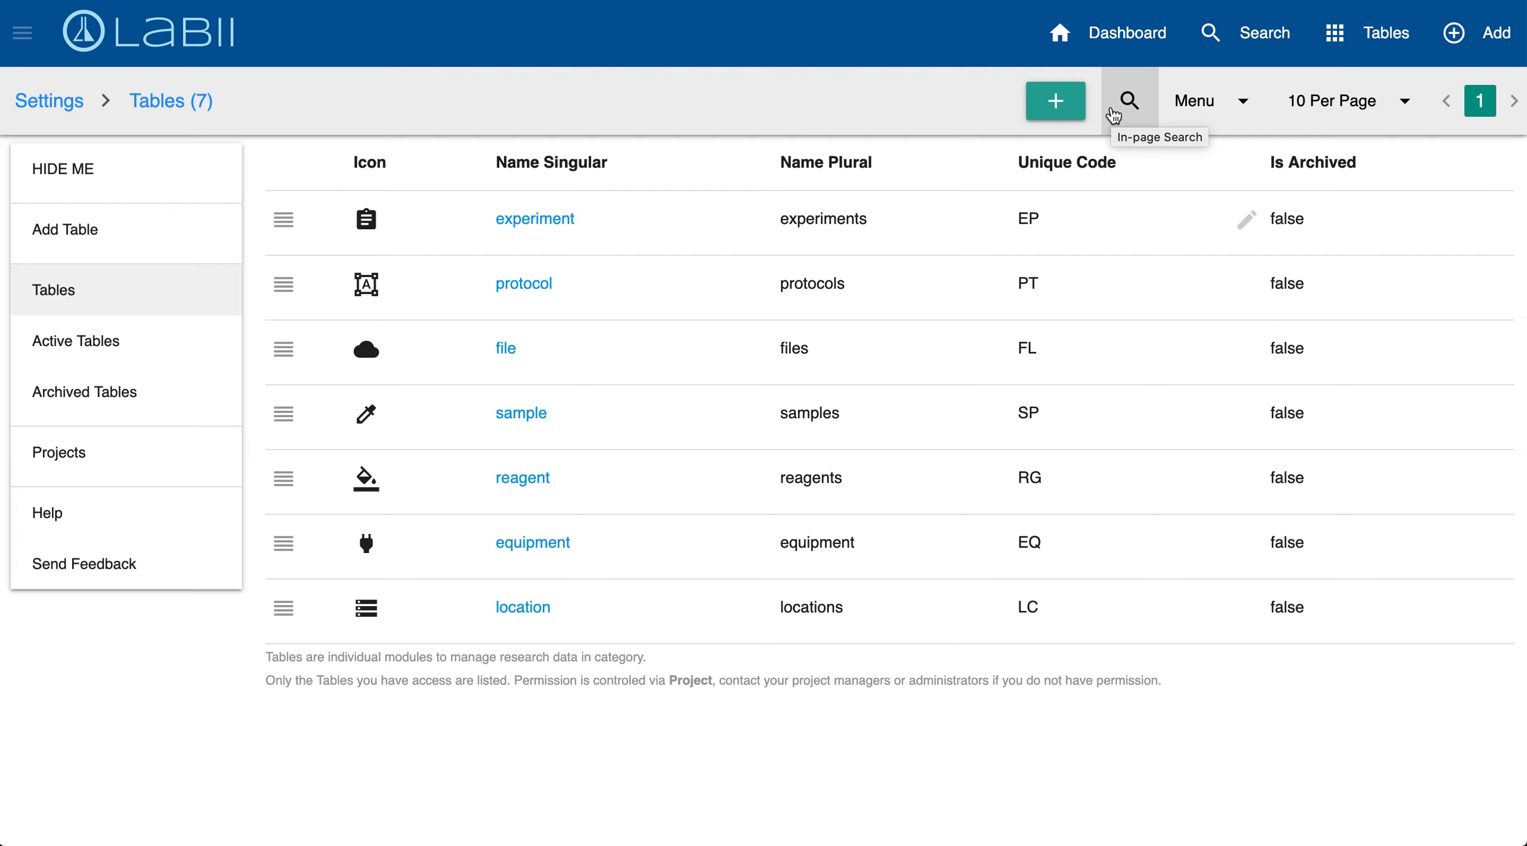
Review the import, export and help options of the tables list and its choices for items per page
{"action": "left_click", "coordinate": [1191, 111]}
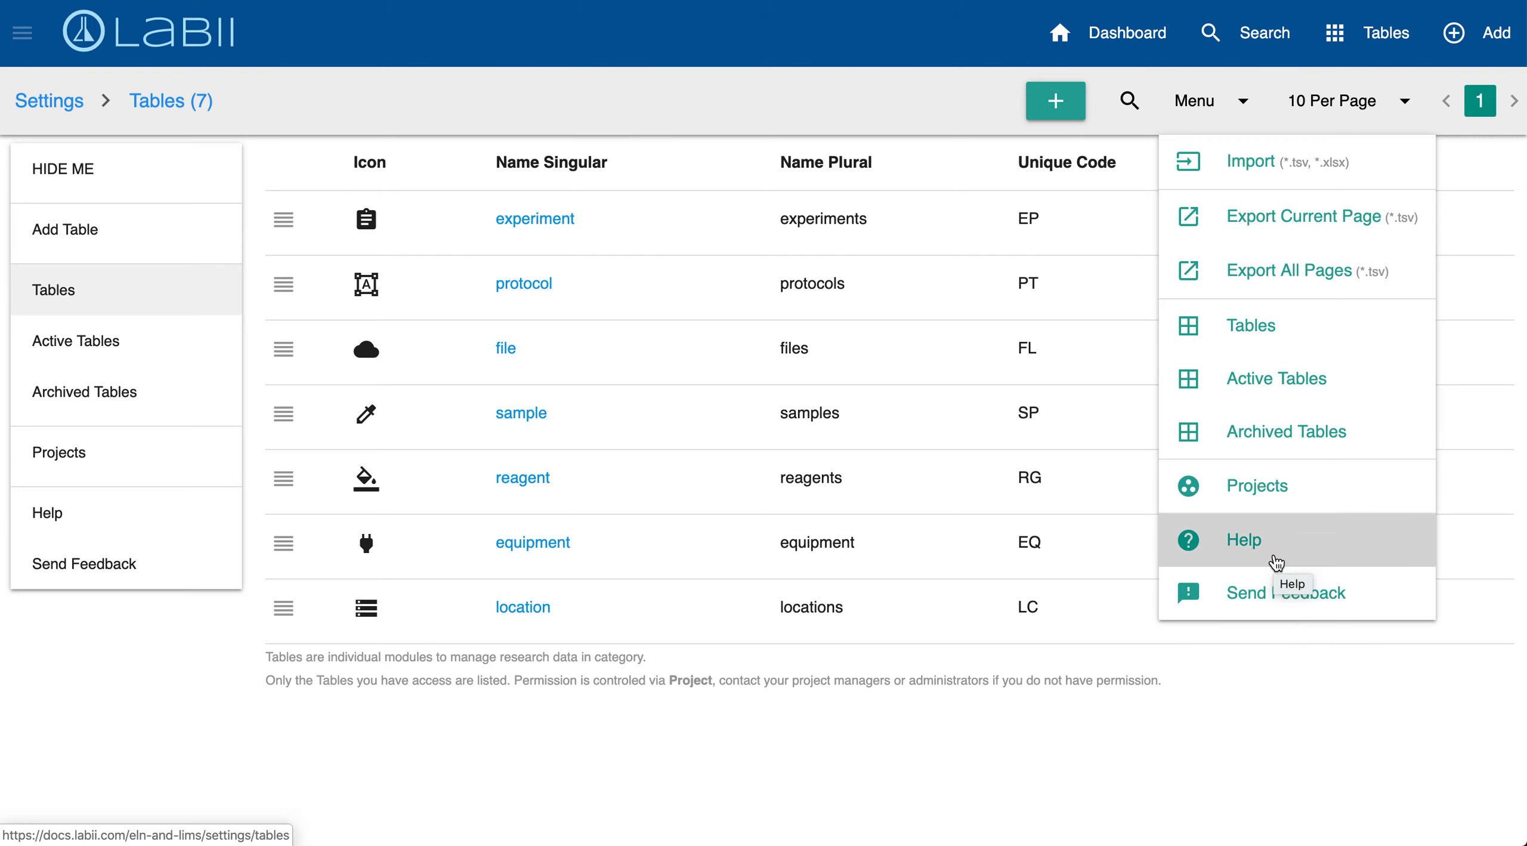
{"action": "left_click", "coordinate": [1336, 119]}
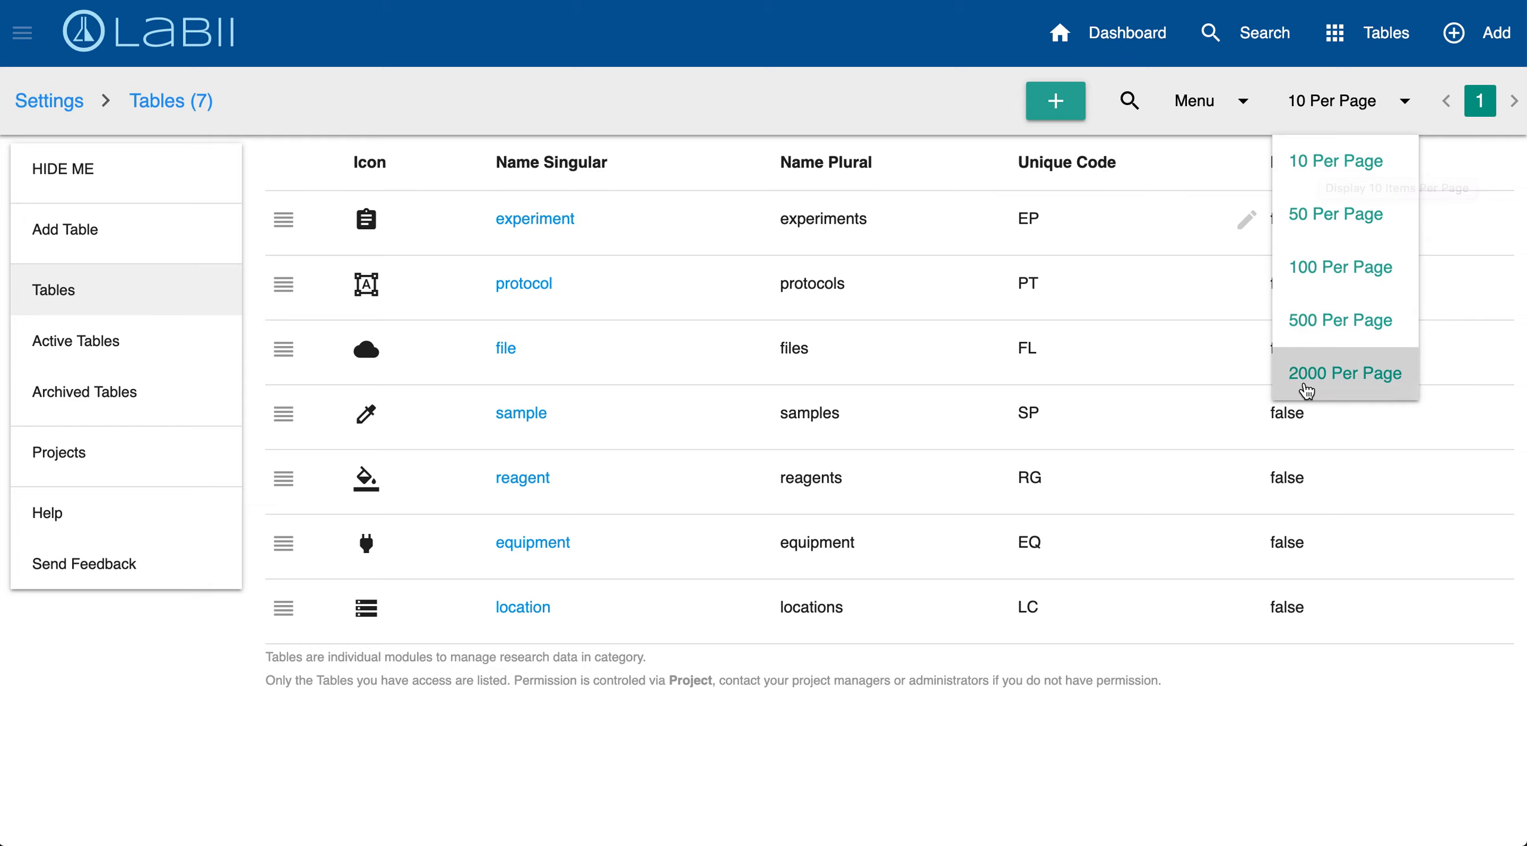
{"action": "left_click", "coordinate": [1339, 99]}
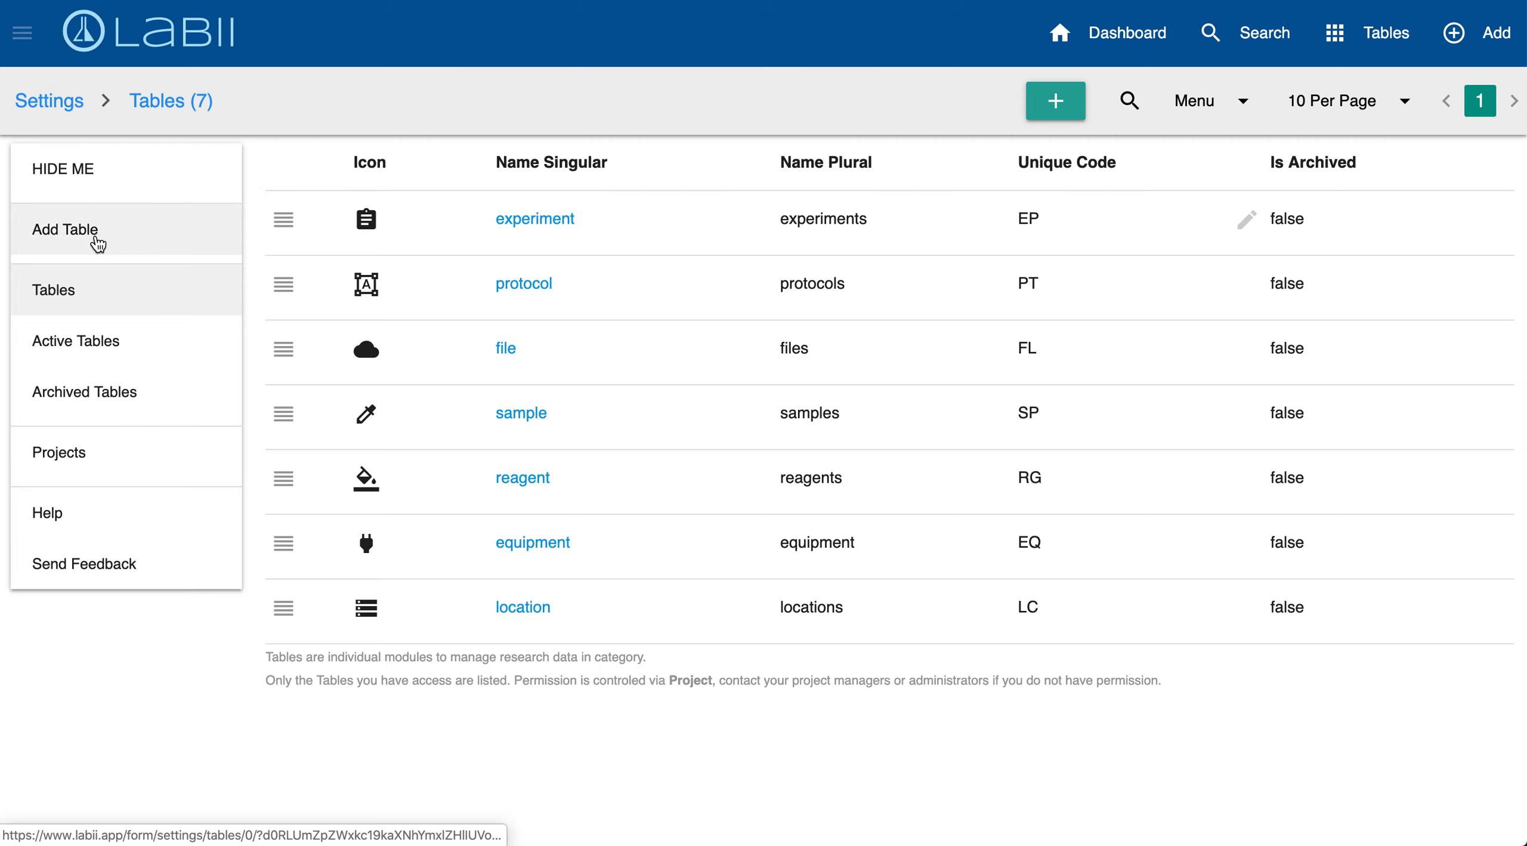
Open the form for adding a table and look through the available table types
{"action": "left_click", "coordinate": [1052, 112]}
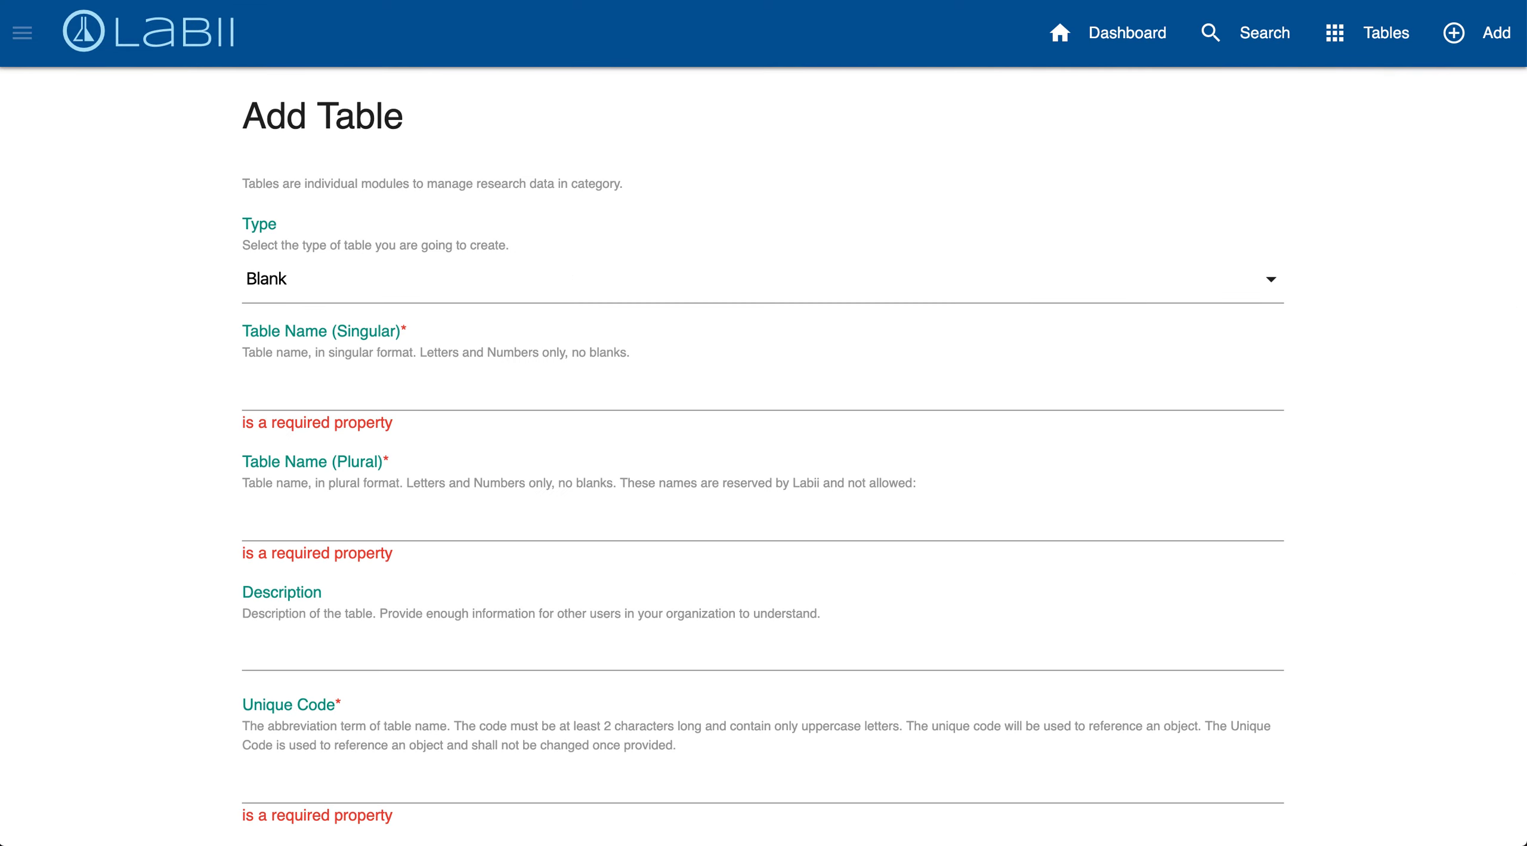
{"action": "scroll", "coordinate": [412, 341], "scroll_direction": "down", "scroll_amount": 2}
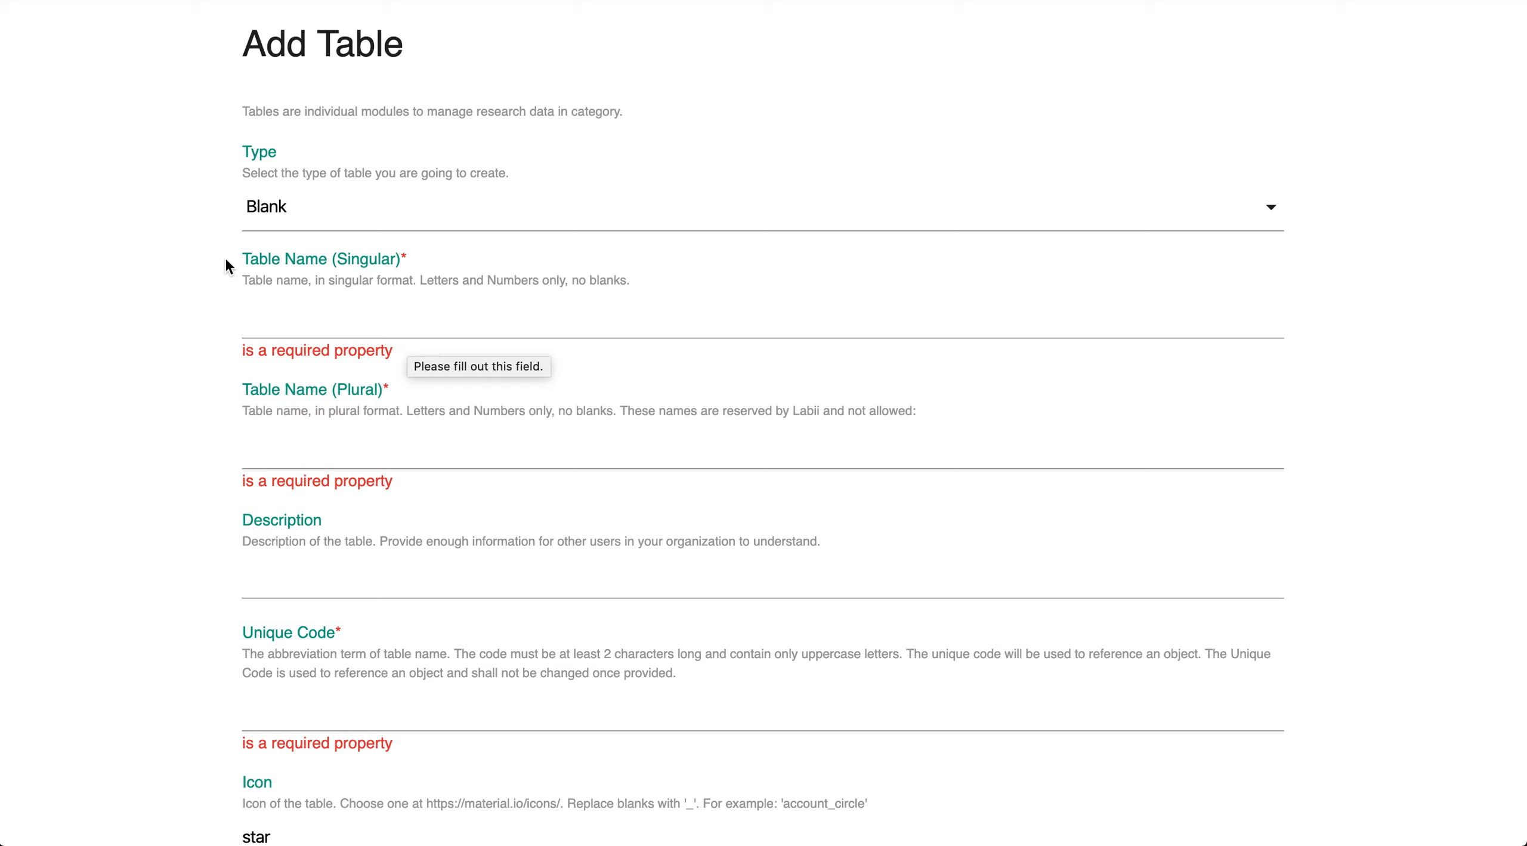
{"action": "left_click", "coordinate": [276, 212]}
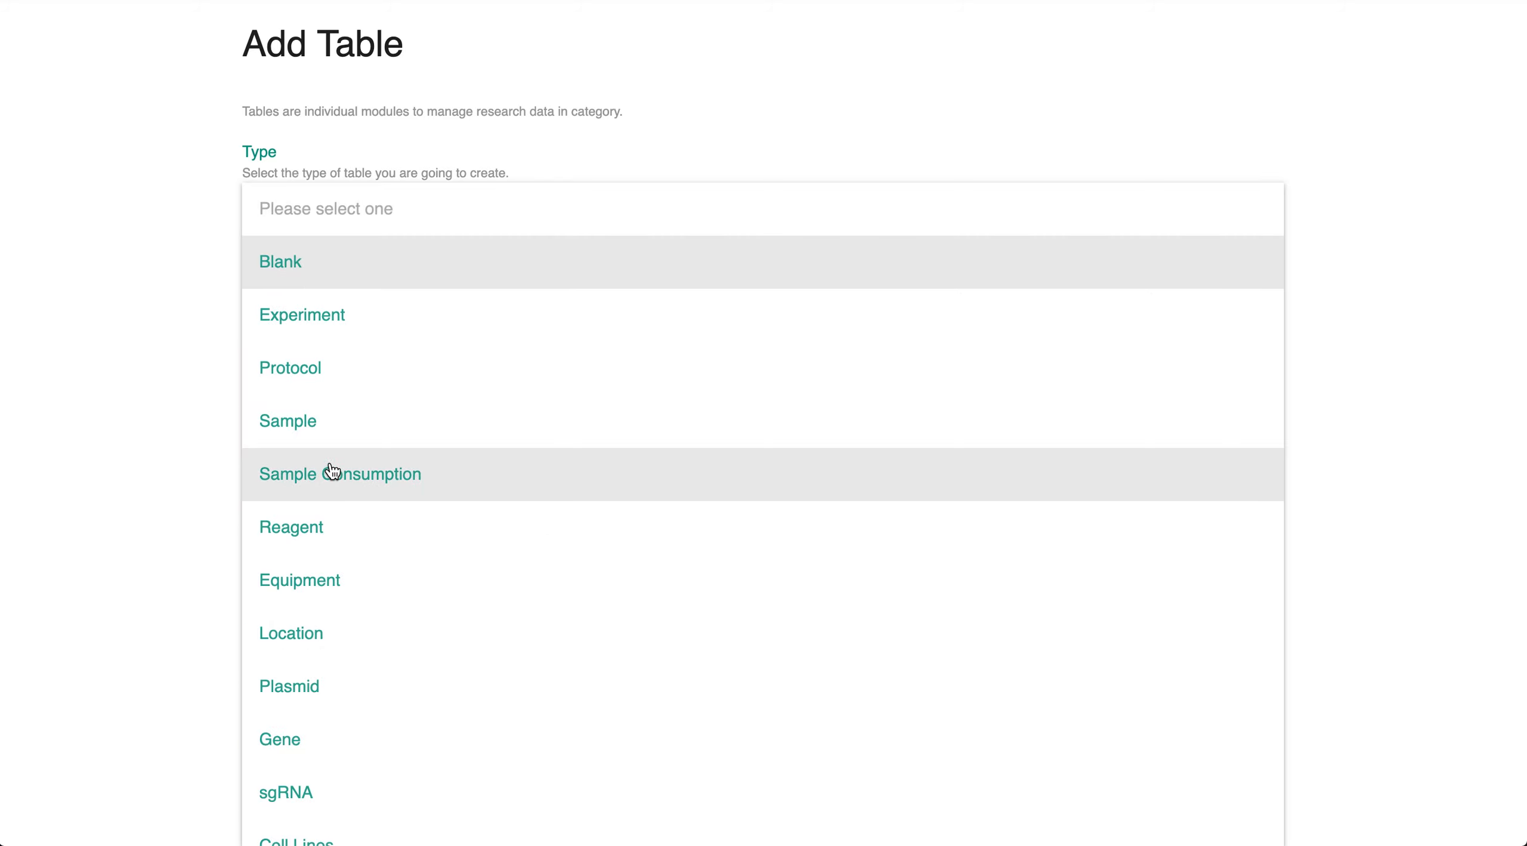
{"action": "scroll", "coordinate": [330, 470], "scroll_direction": "down", "scroll_amount": 5}
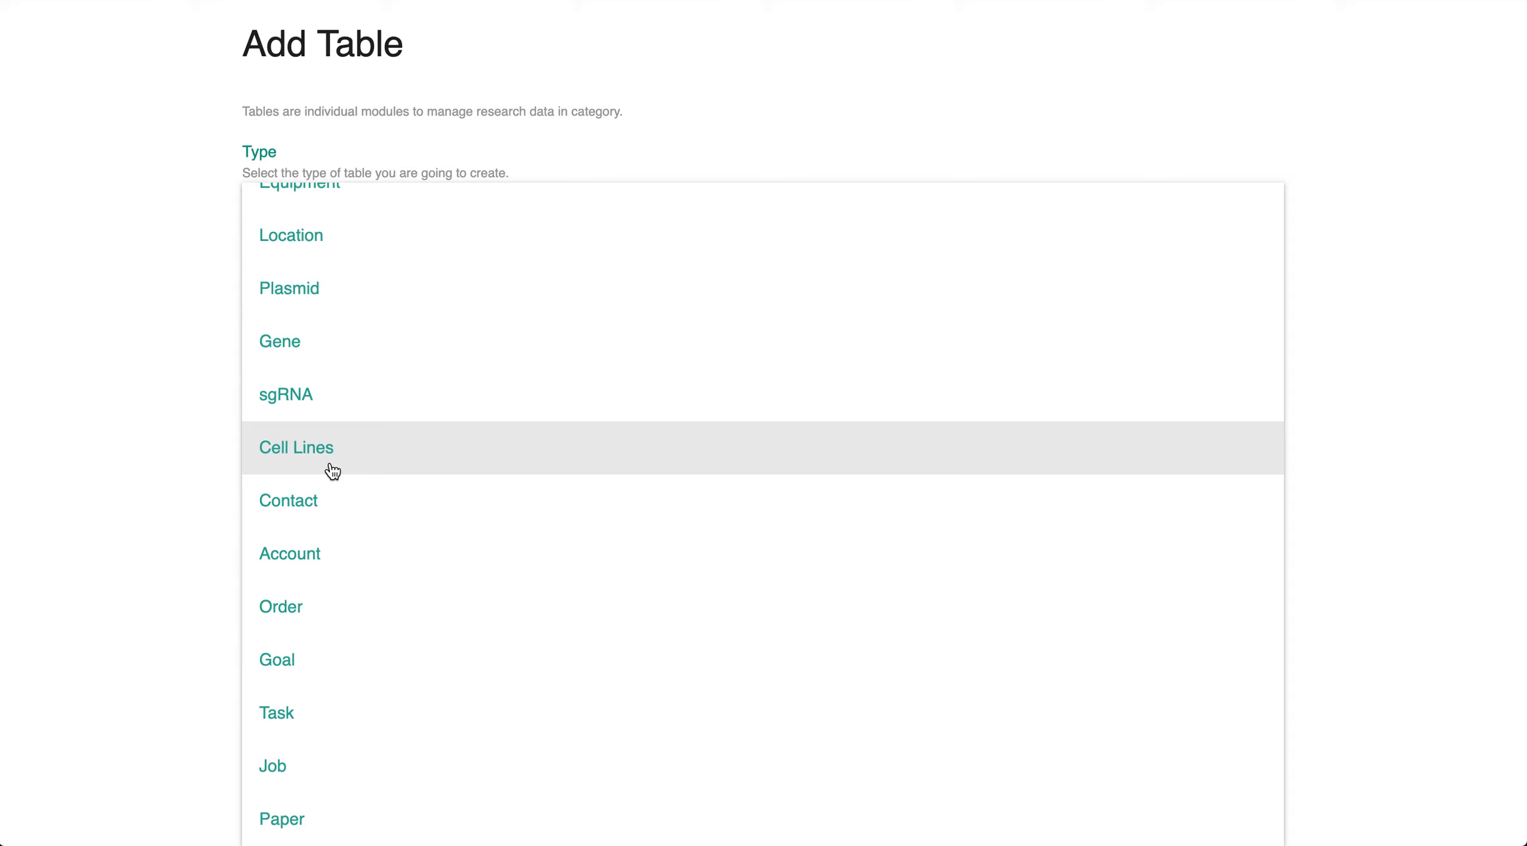
{"action": "left_click", "coordinate": [4, 375]}
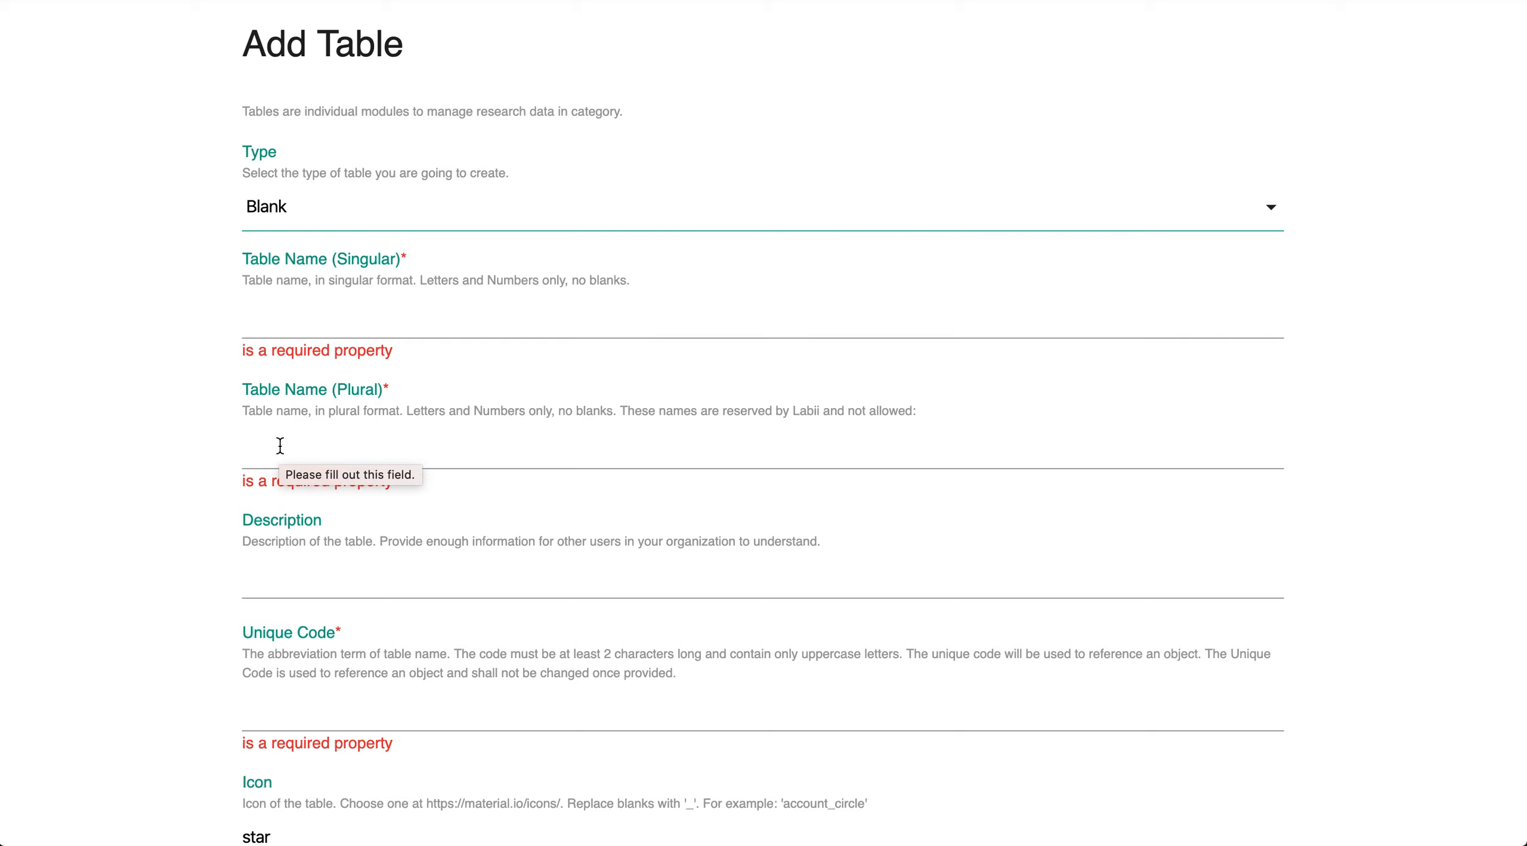
Name the new table "sample" in singular and "samples" in plural form
{"action": "left_click", "coordinate": [333, 324]}
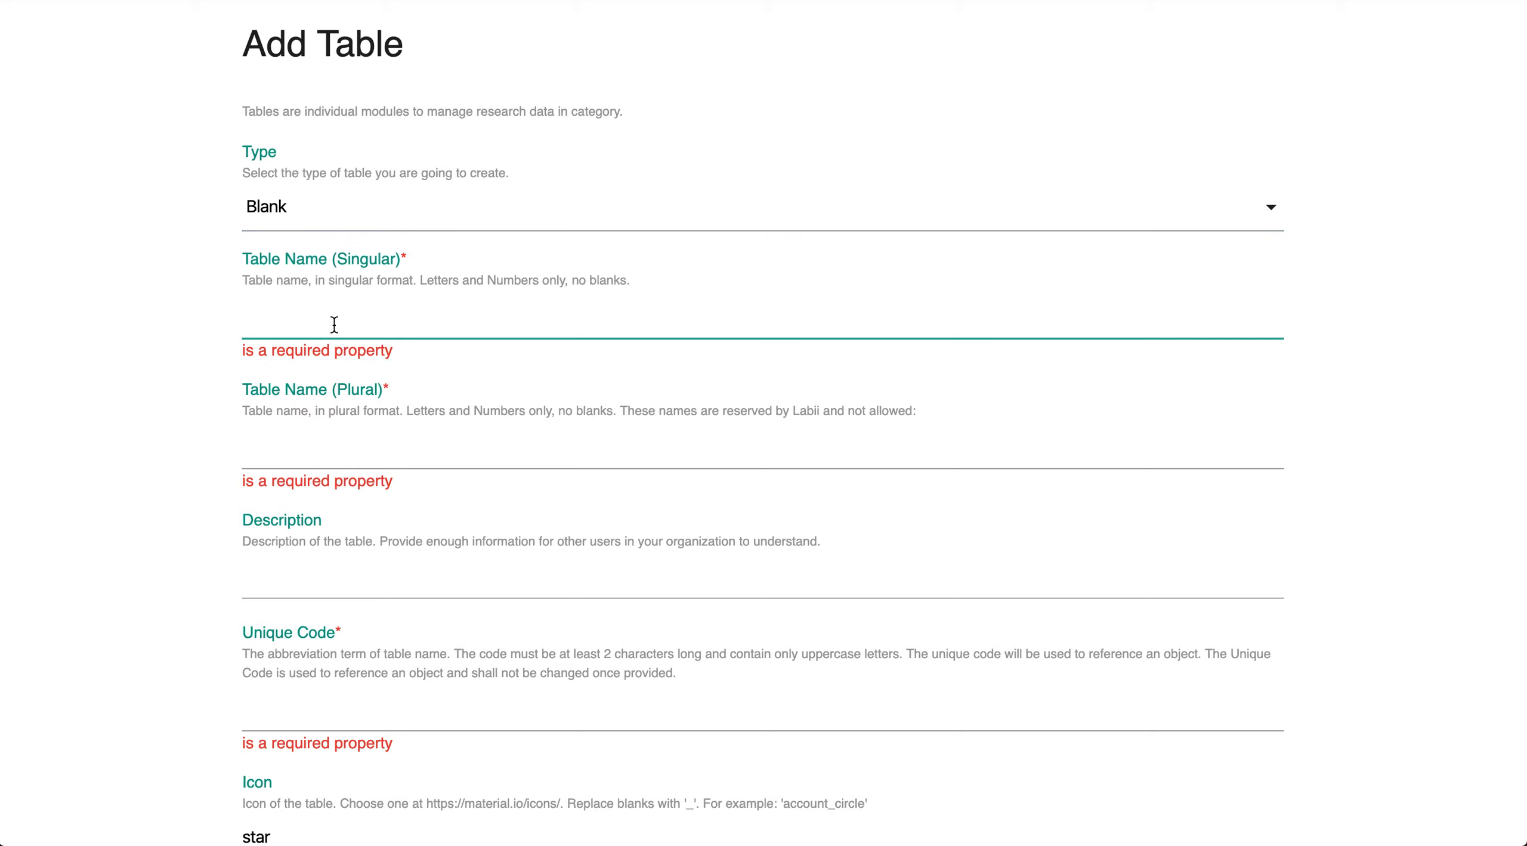
{"action": "type", "text": "sa"}
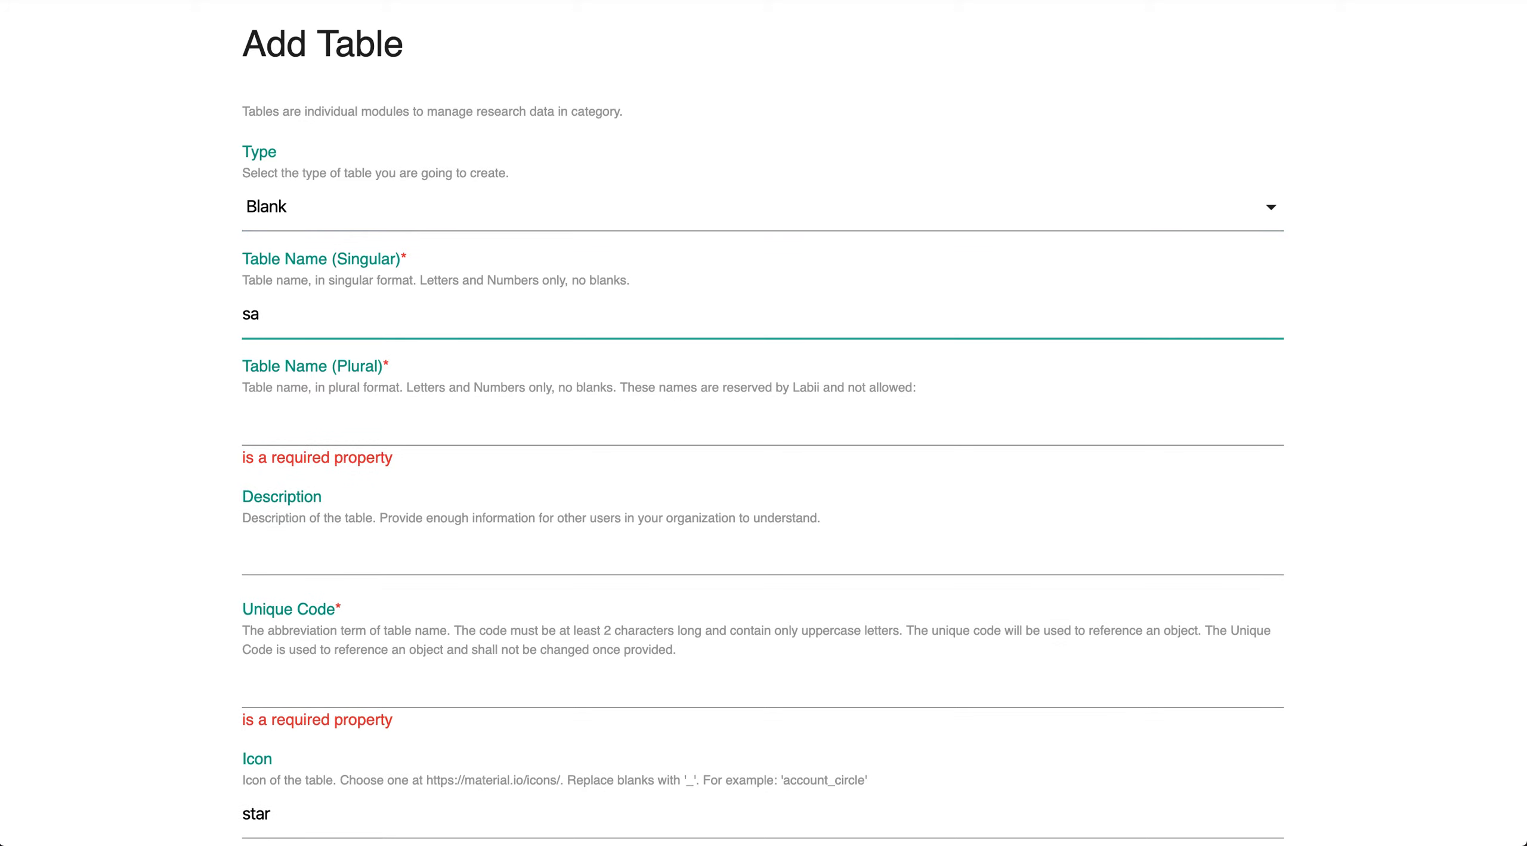
{"action": "type", "text": "mple"}
{"action": "left_click", "coordinate": [305, 421]}
{"action": "type", "text": "sa"}
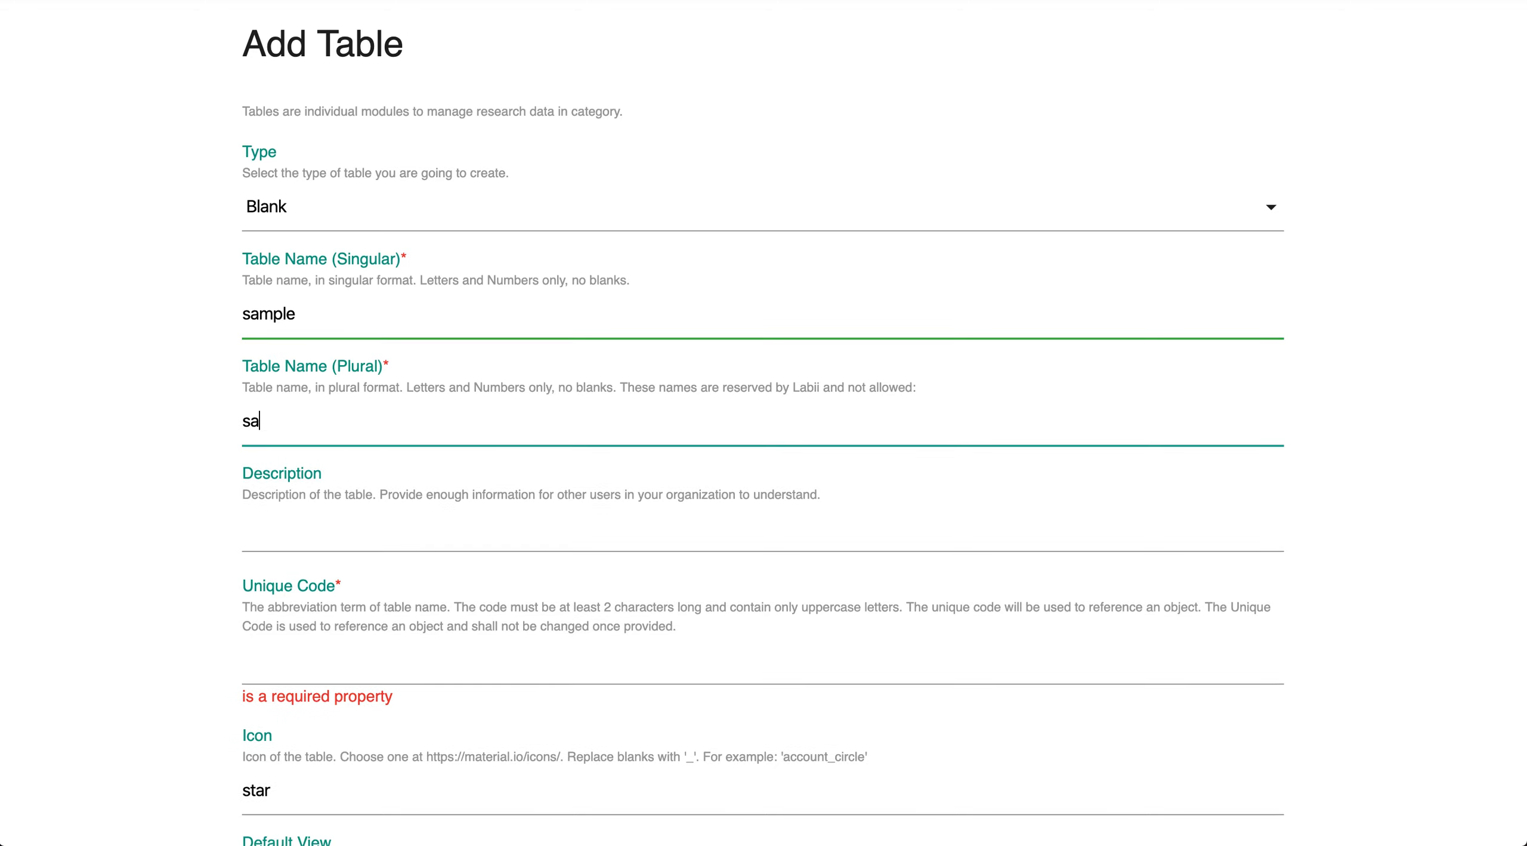
{"action": "type", "text": "mples"}
Set the new table's unique code to SP
{"action": "scroll", "coordinate": [288, 576], "scroll_direction": "down", "scroll_amount": 2}
{"action": "scroll", "coordinate": [287, 579], "scroll_direction": "down", "scroll_amount": 1}
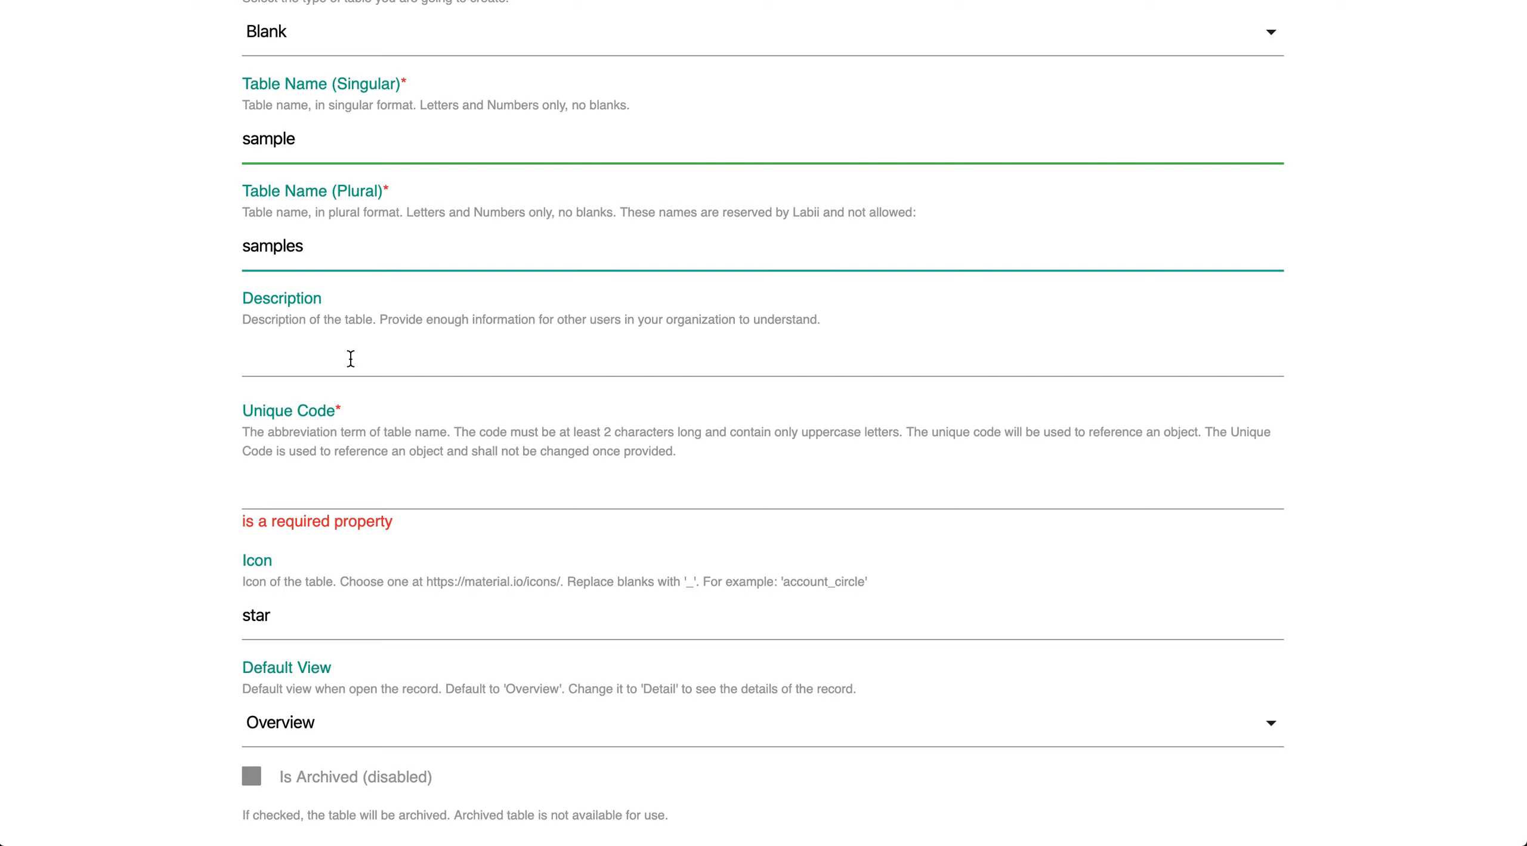
{"action": "scroll", "coordinate": [351, 359], "scroll_direction": "down", "scroll_amount": 2}
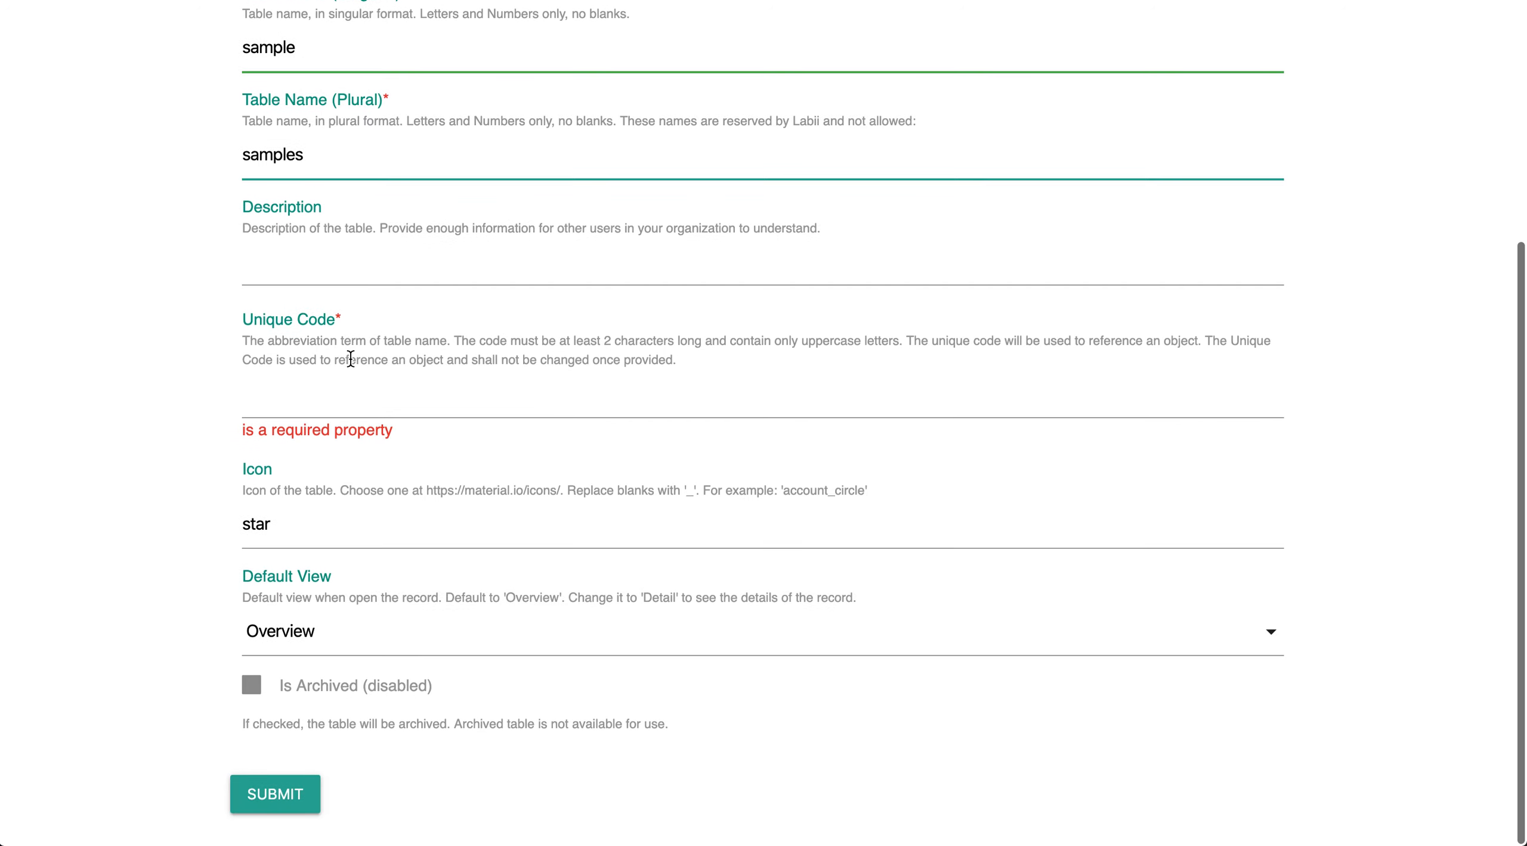
{"action": "left_click", "coordinate": [322, 401]}
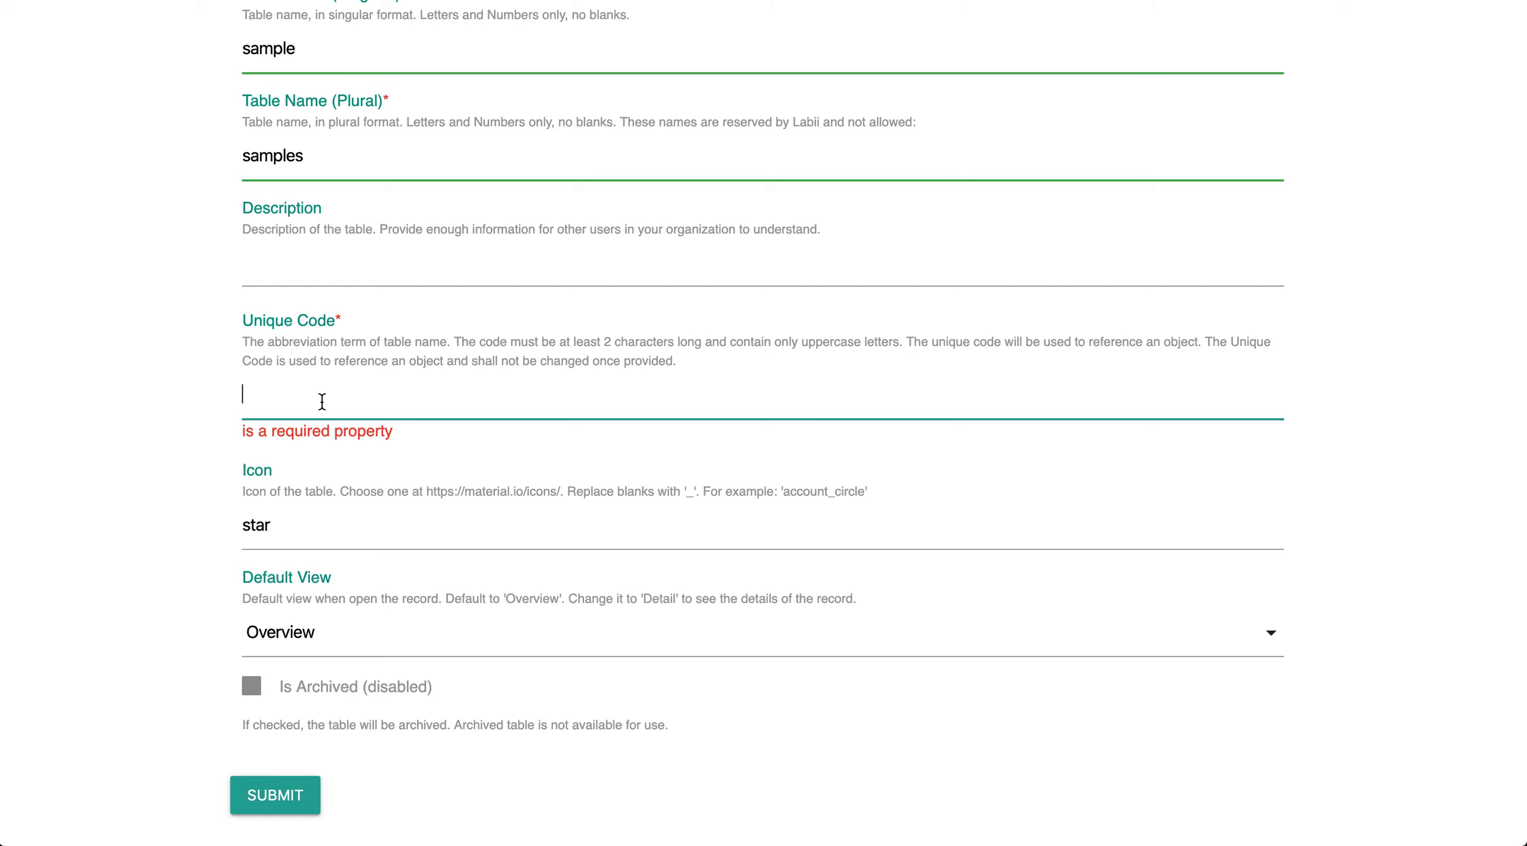
{"action": "type", "text": "SP"}
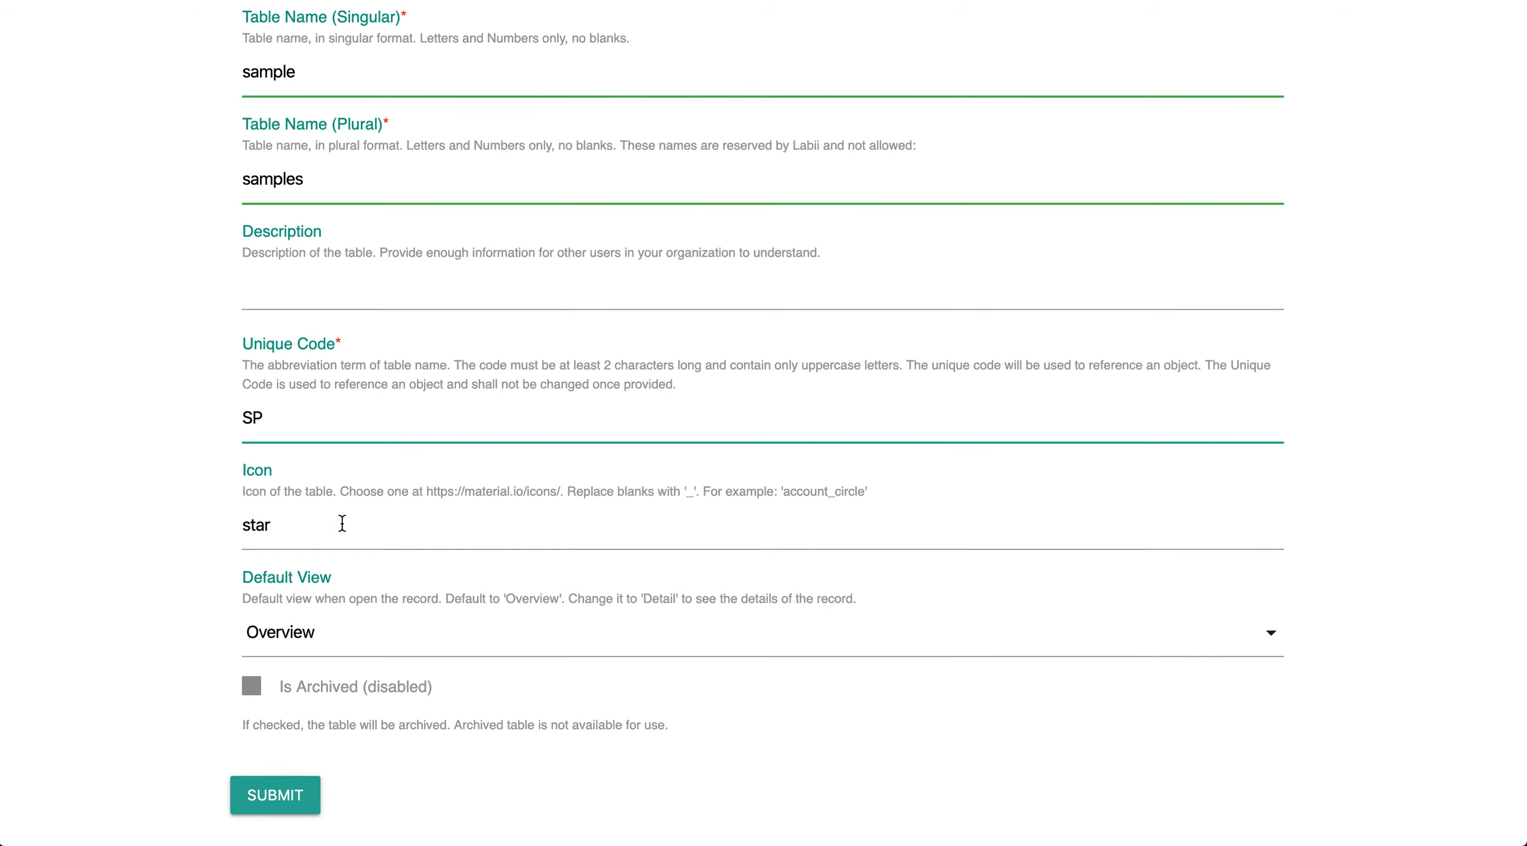
Check the default view options, keep Overview, review the filled form and return to the tables list without submitting
{"action": "left_click", "coordinate": [406, 631]}
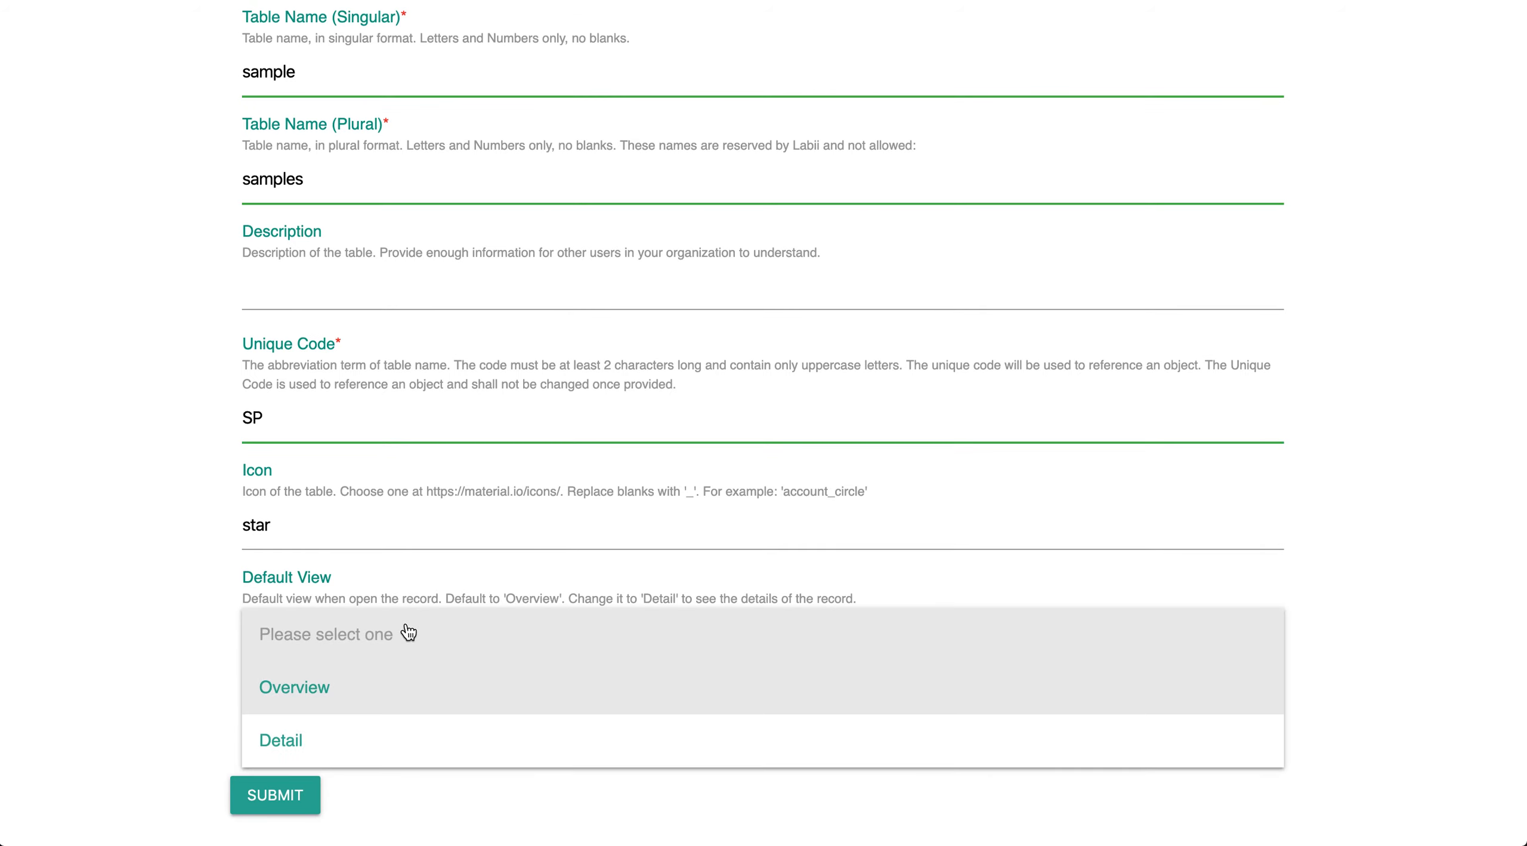
{"action": "left_click", "coordinate": [388, 671]}
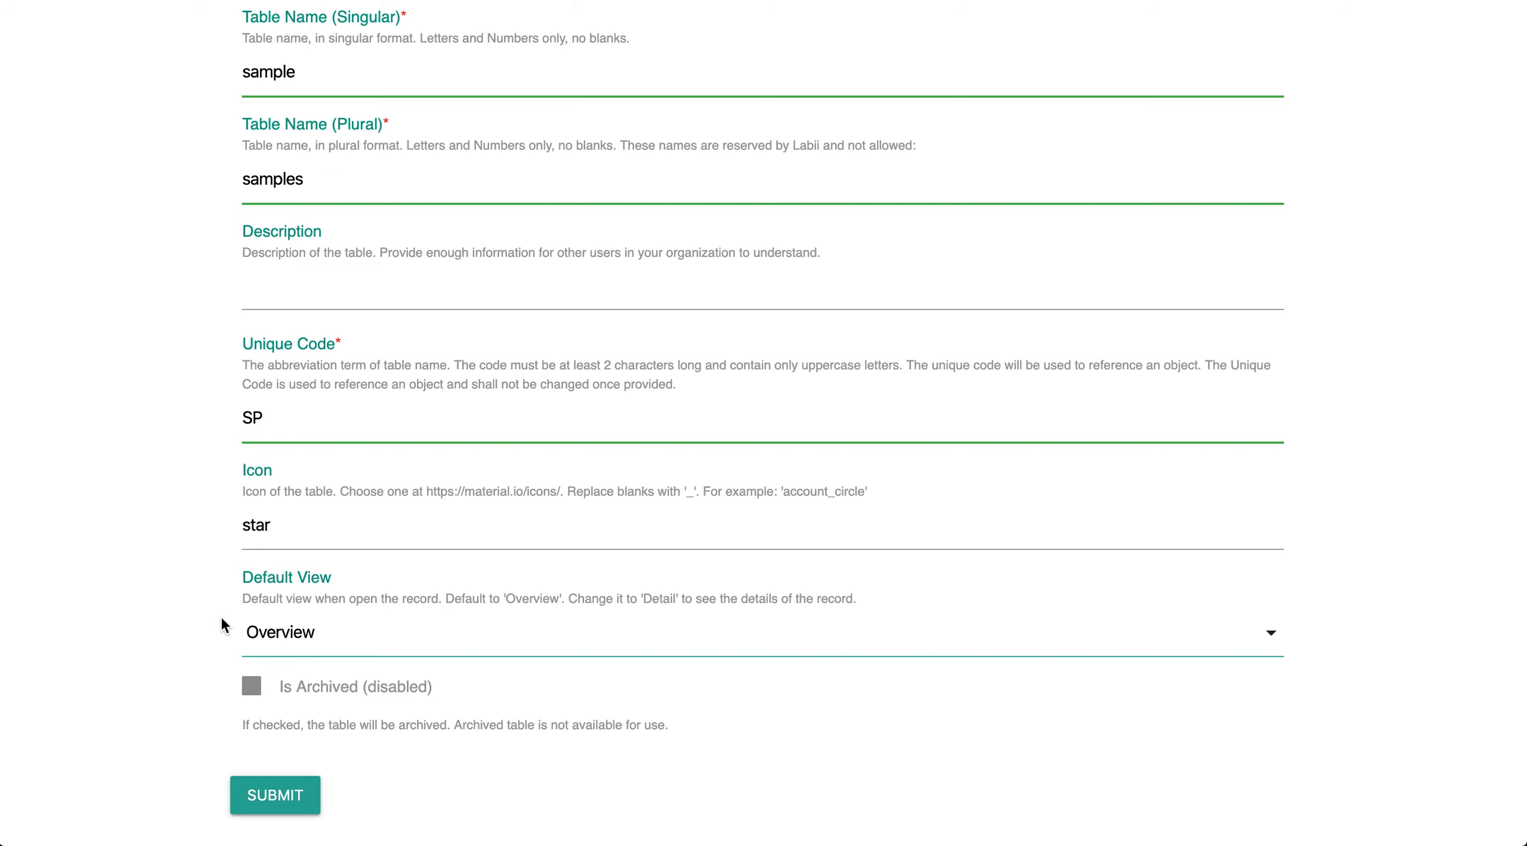
{"action": "scroll", "coordinate": [220, 625], "scroll_direction": "up", "scroll_amount": 5}
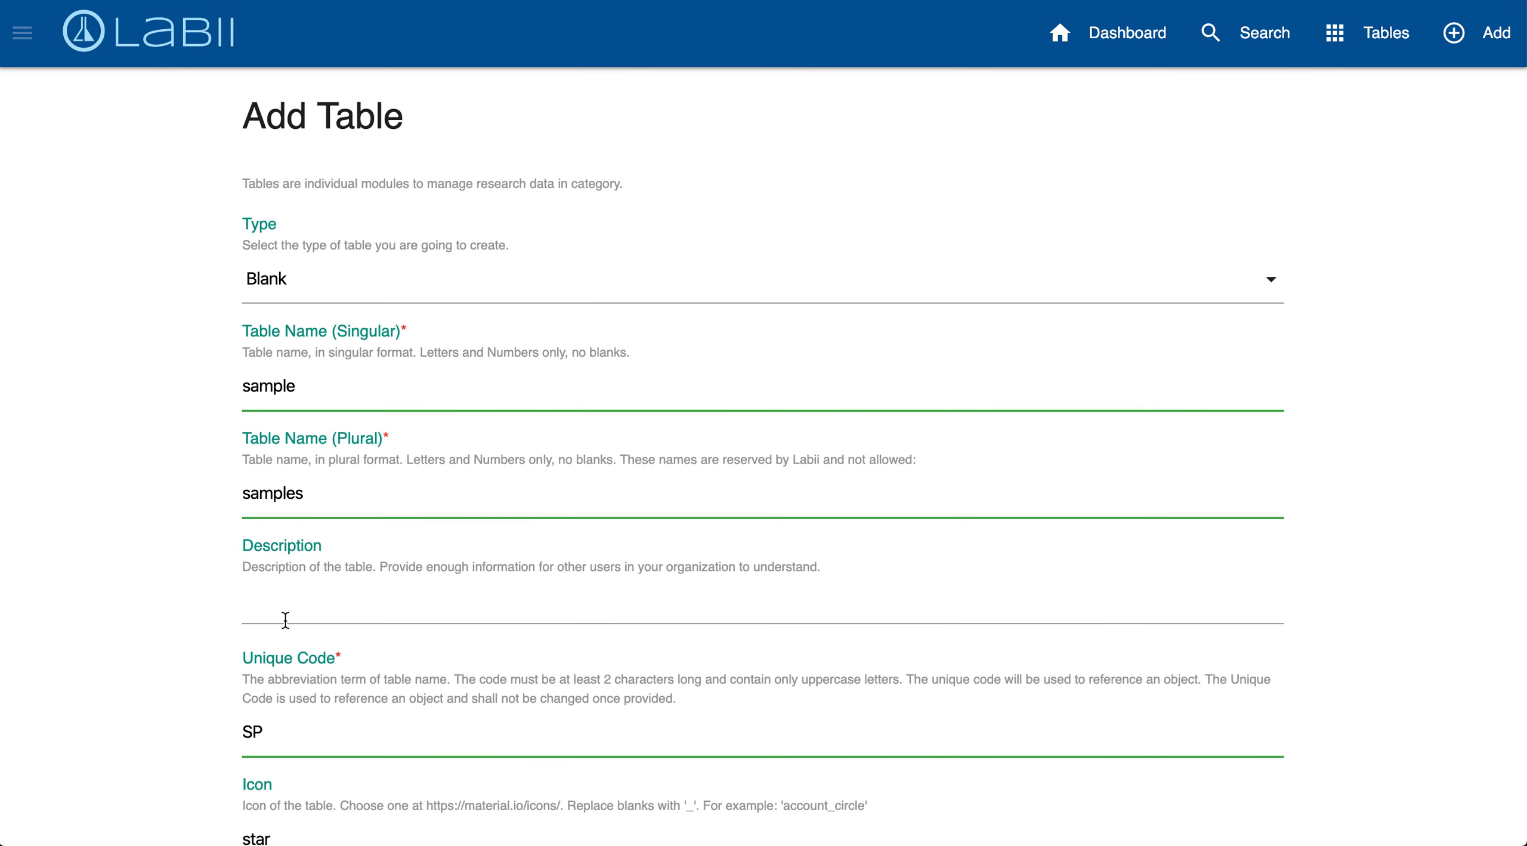
{"action": "scroll", "coordinate": [287, 628], "scroll_direction": "down", "scroll_amount": 6}
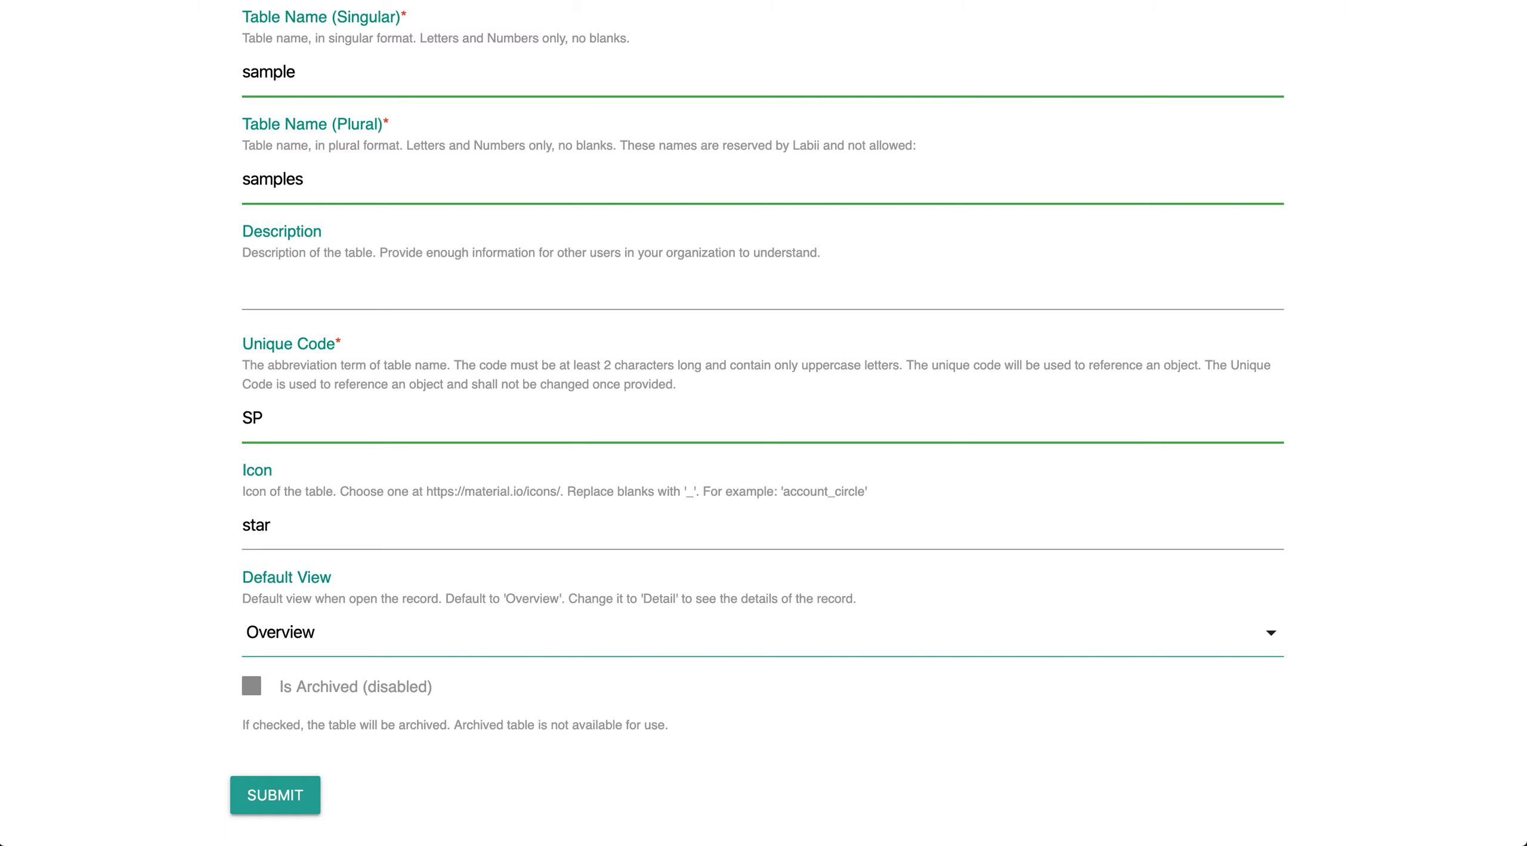
{"action": "key", "text": "alt+Left"}
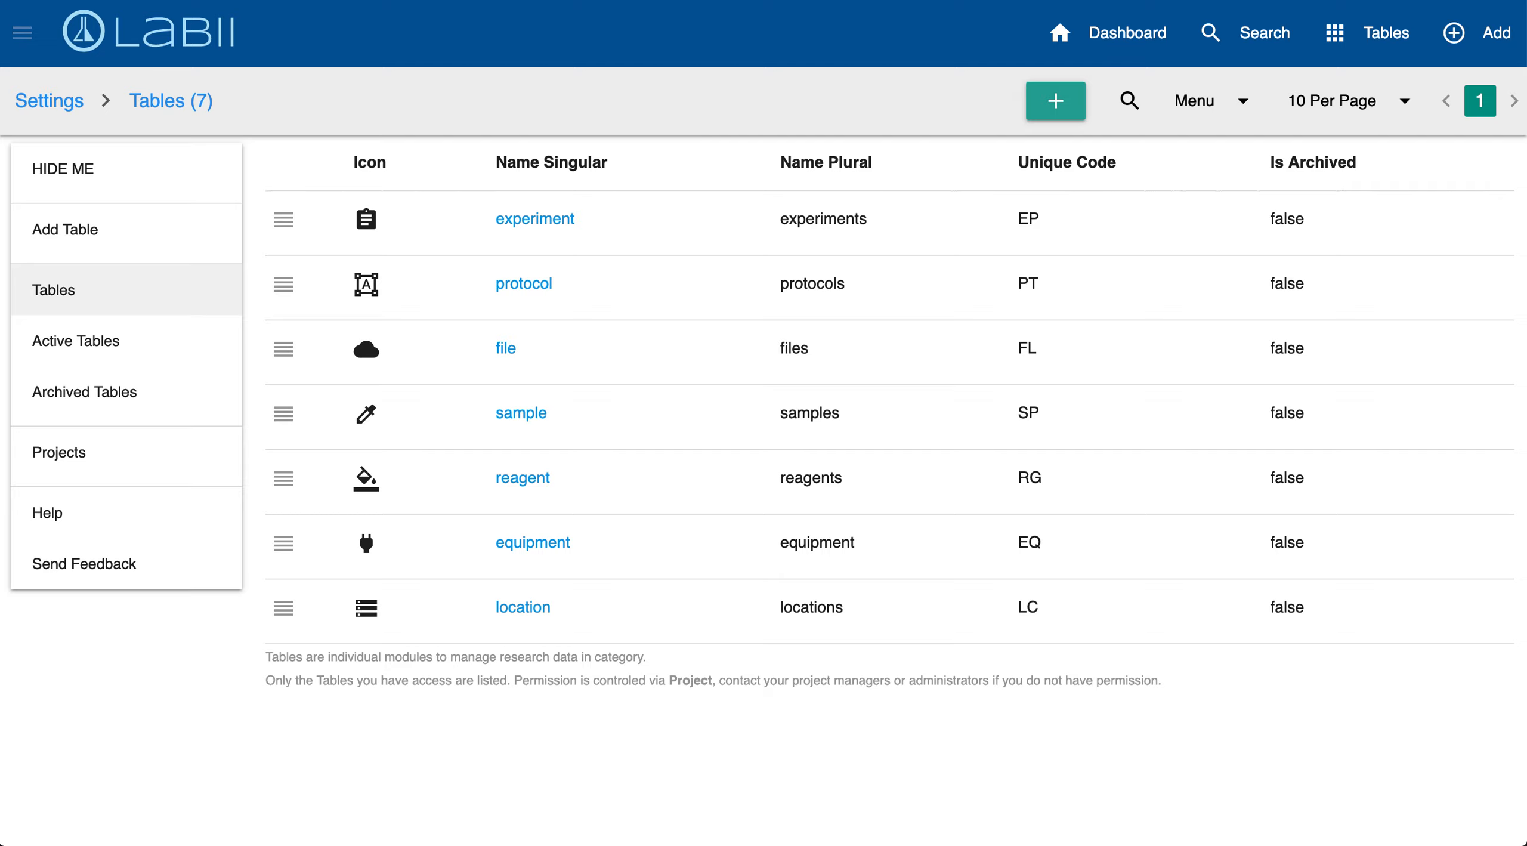
Sort the tables by singular name in descending order and open the experiment table's overview
{"action": "left_click", "coordinate": [641, 186]}
{"action": "left_click", "coordinate": [640, 186]}
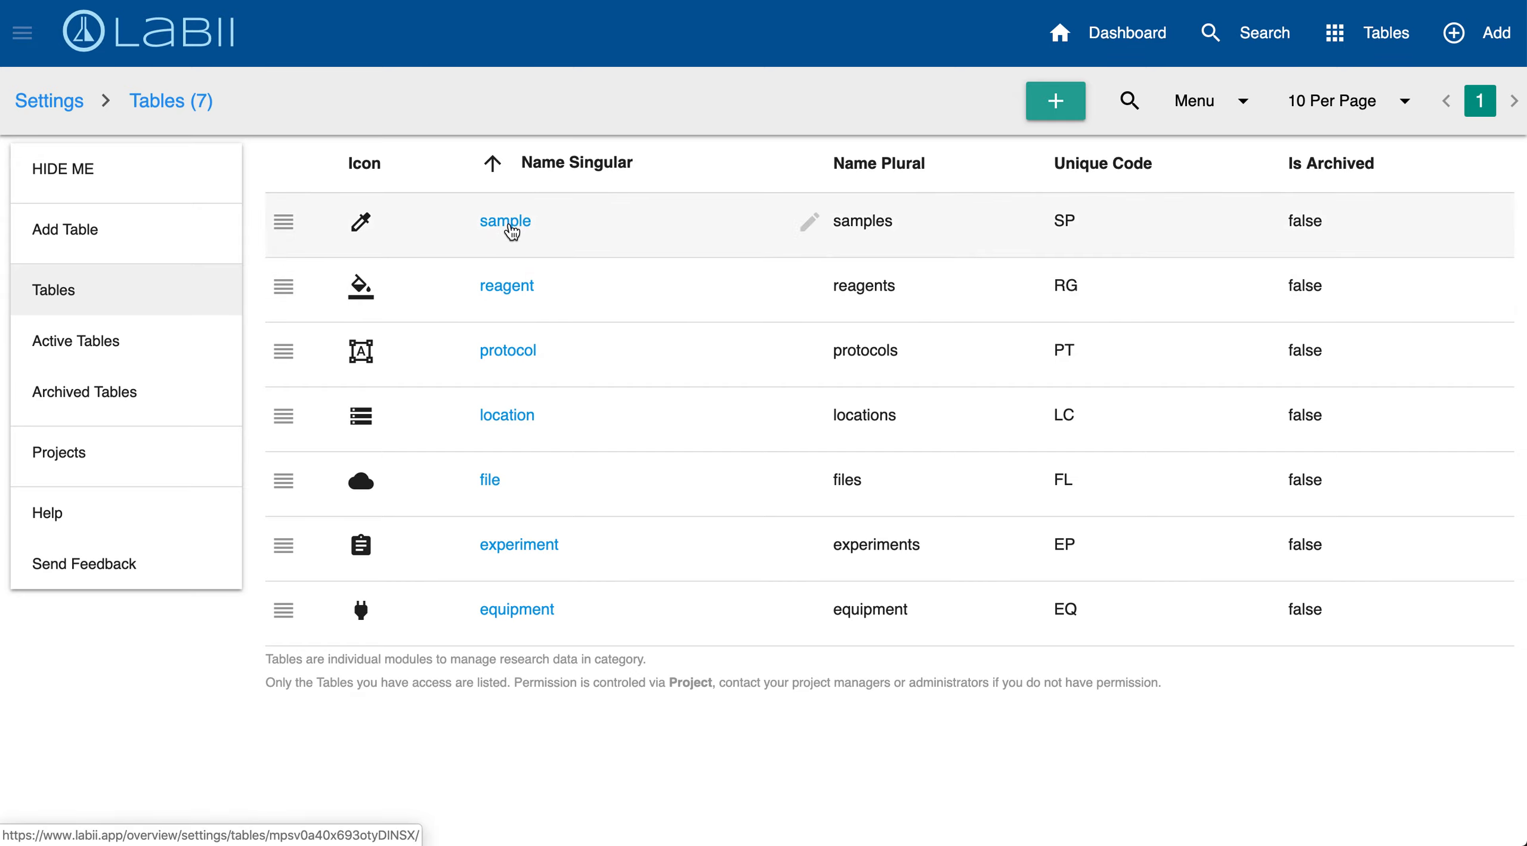
{"action": "left_click", "coordinate": [509, 550]}
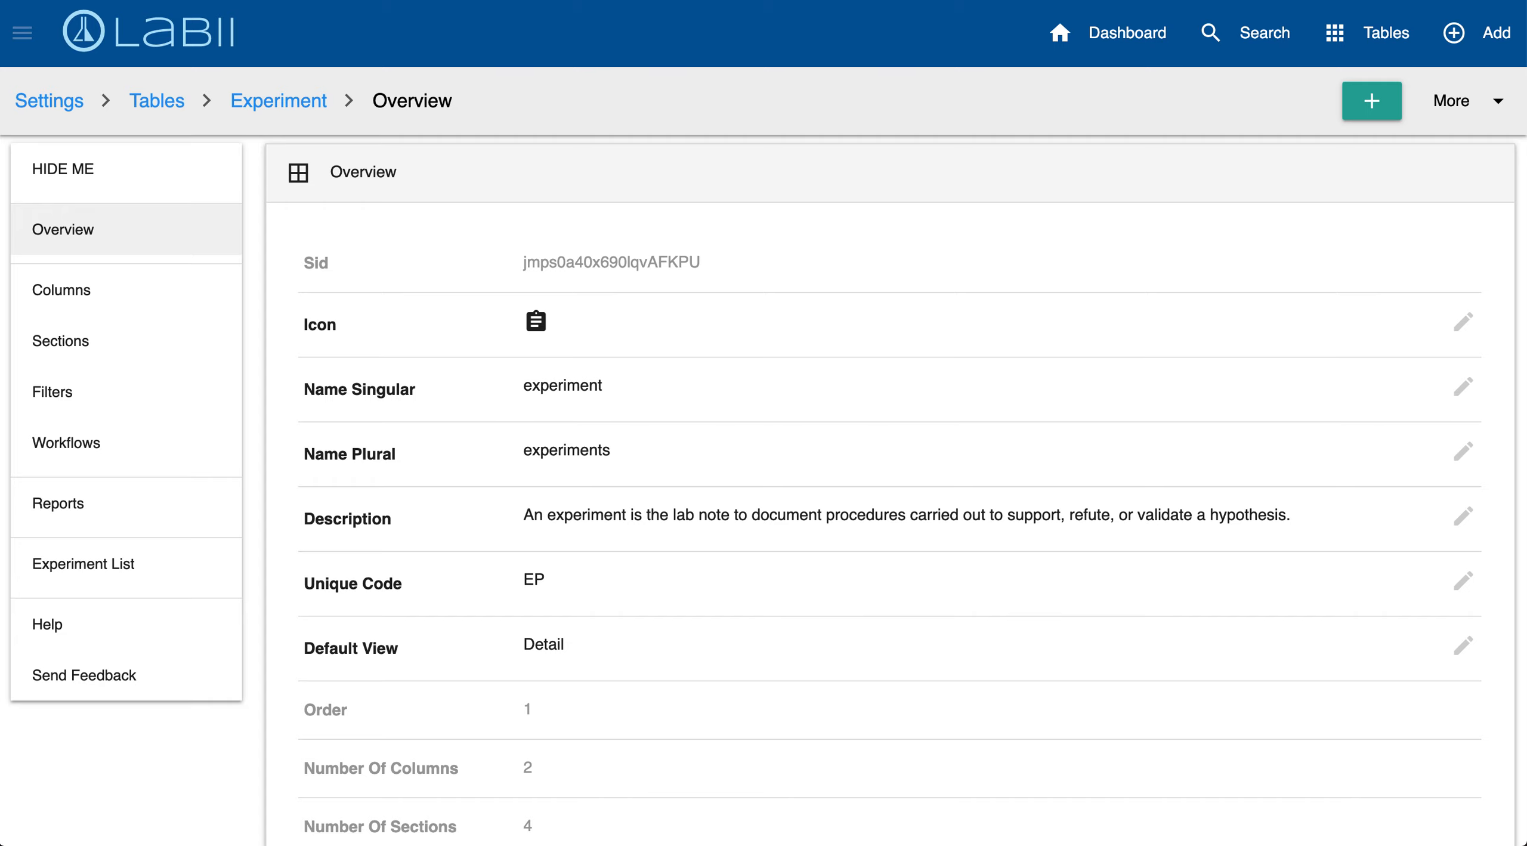
Edit the experiment table's Default View, choose Detail and submit the setting
{"action": "scroll", "coordinate": [754, 371], "scroll_direction": "down", "scroll_amount": 3}
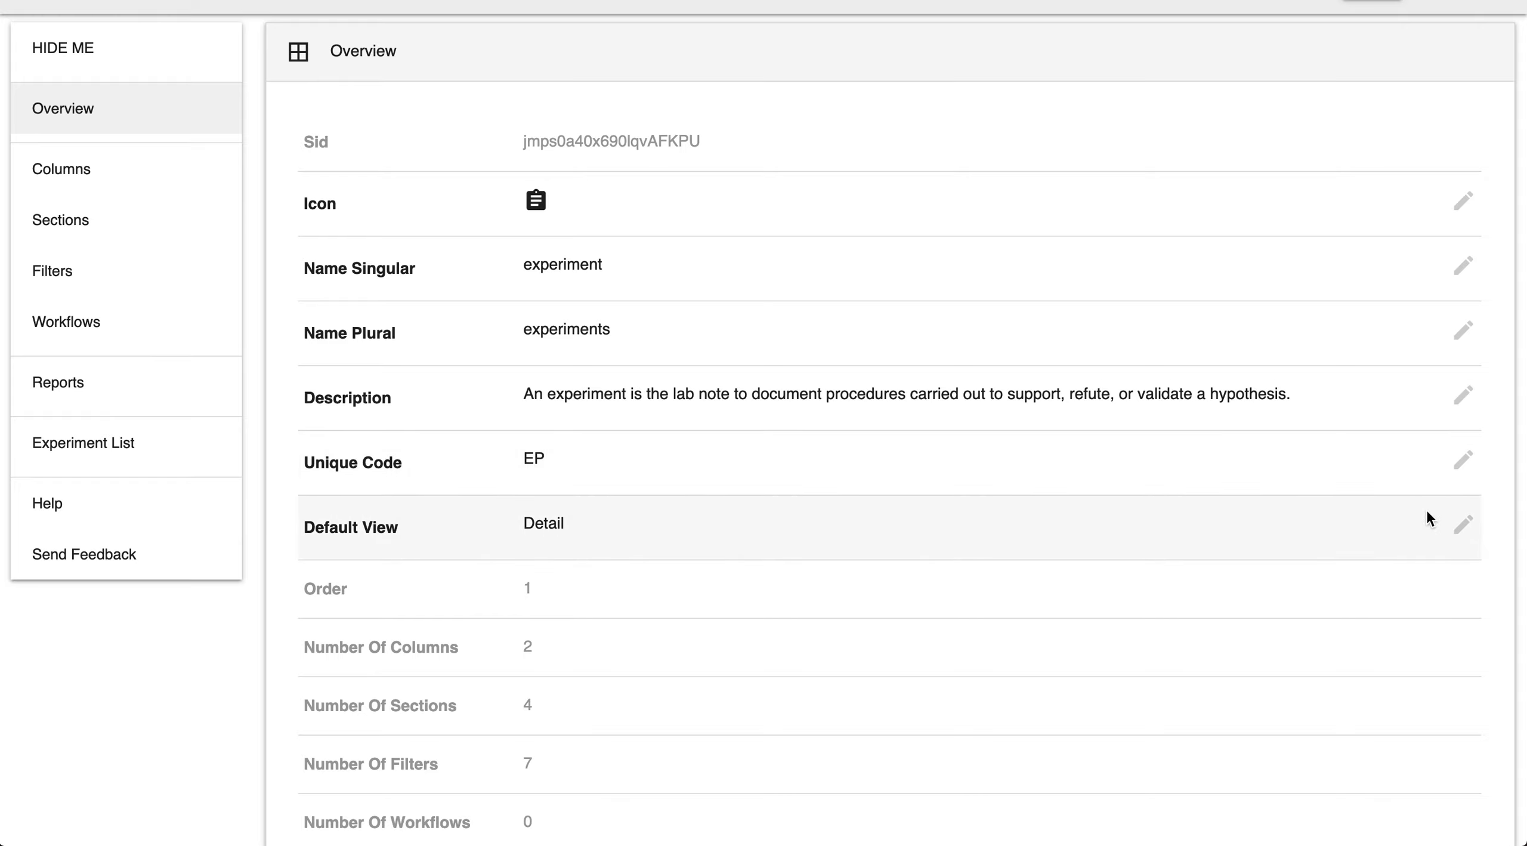
{"action": "left_click", "coordinate": [1462, 528]}
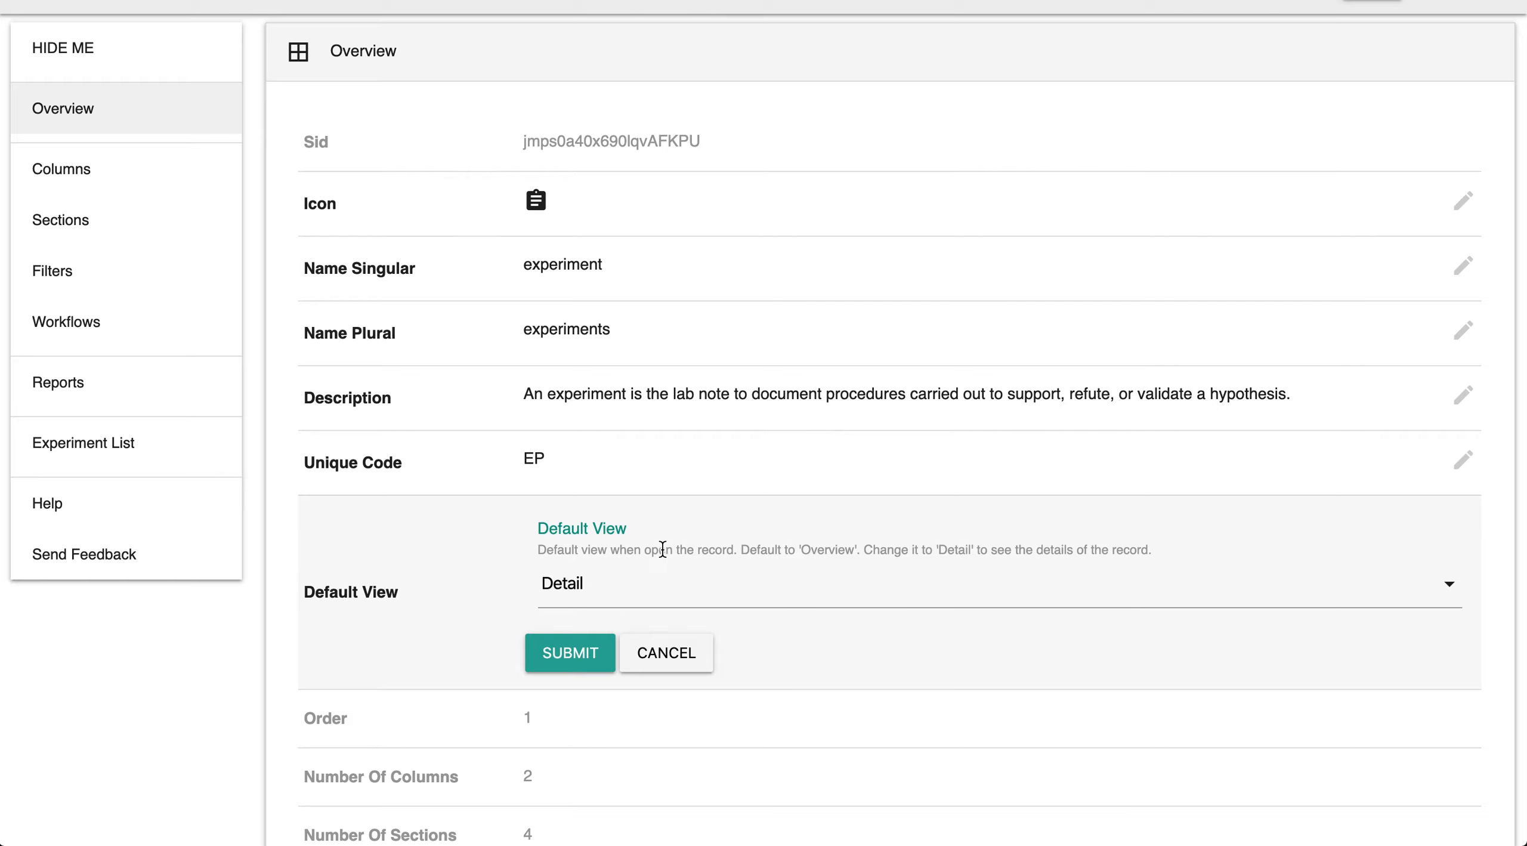
{"action": "left_click", "coordinate": [660, 589]}
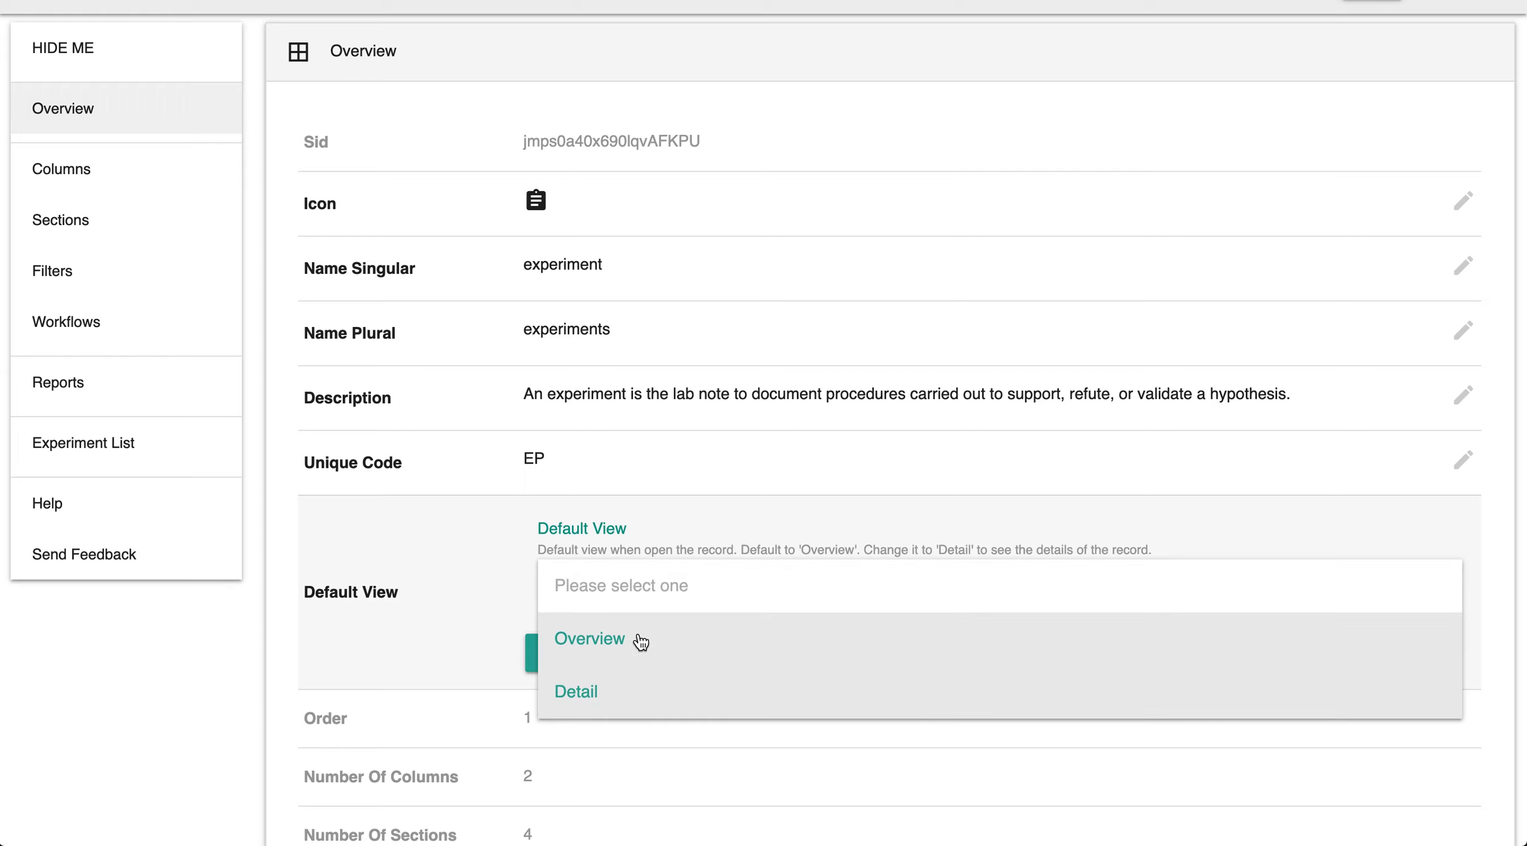
{"action": "left_click", "coordinate": [625, 688]}
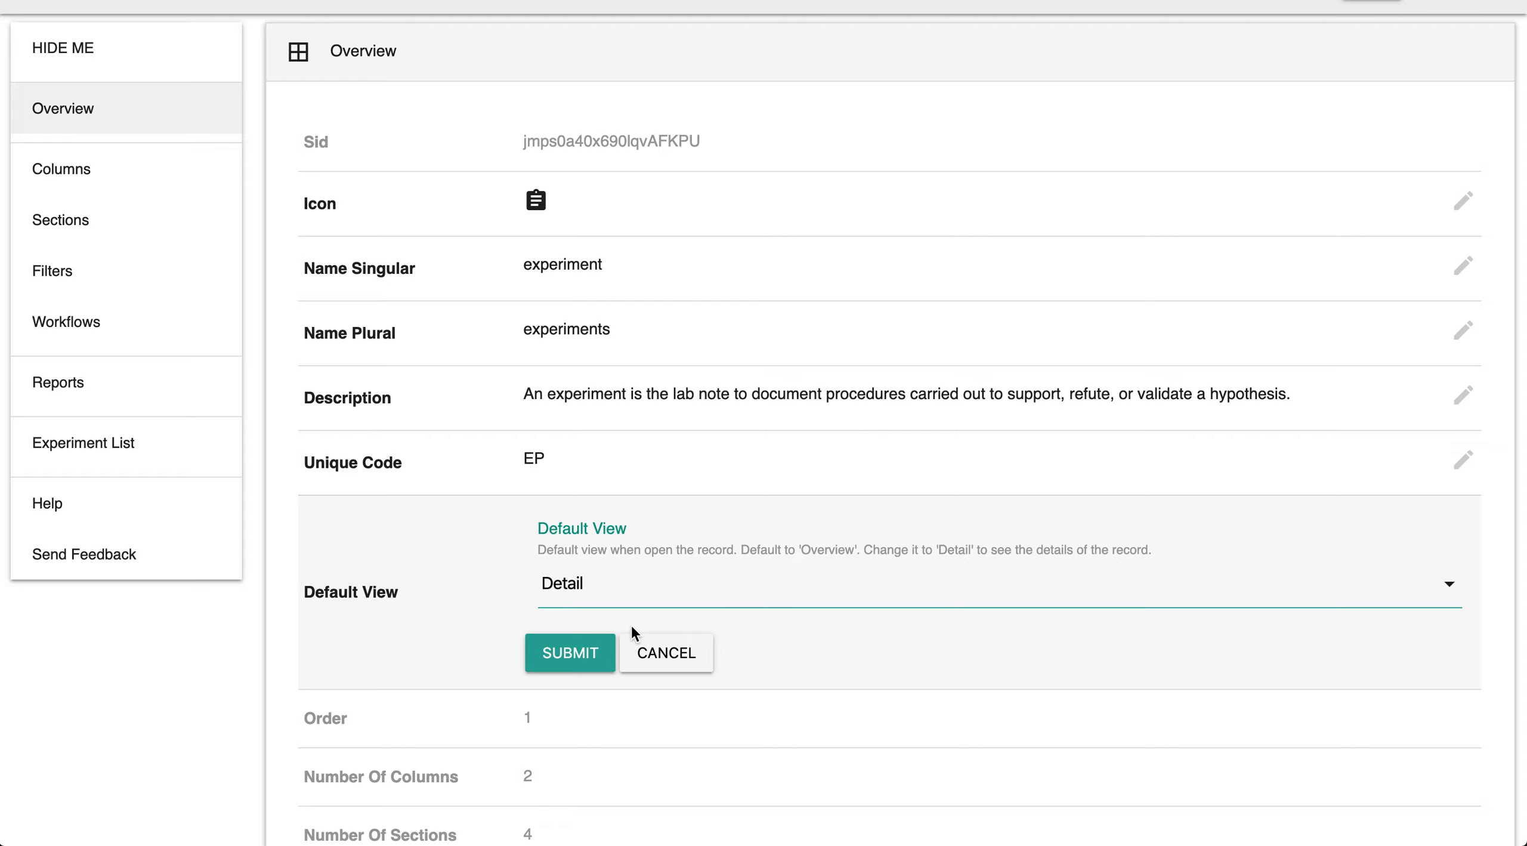
{"action": "left_click", "coordinate": [576, 654]}
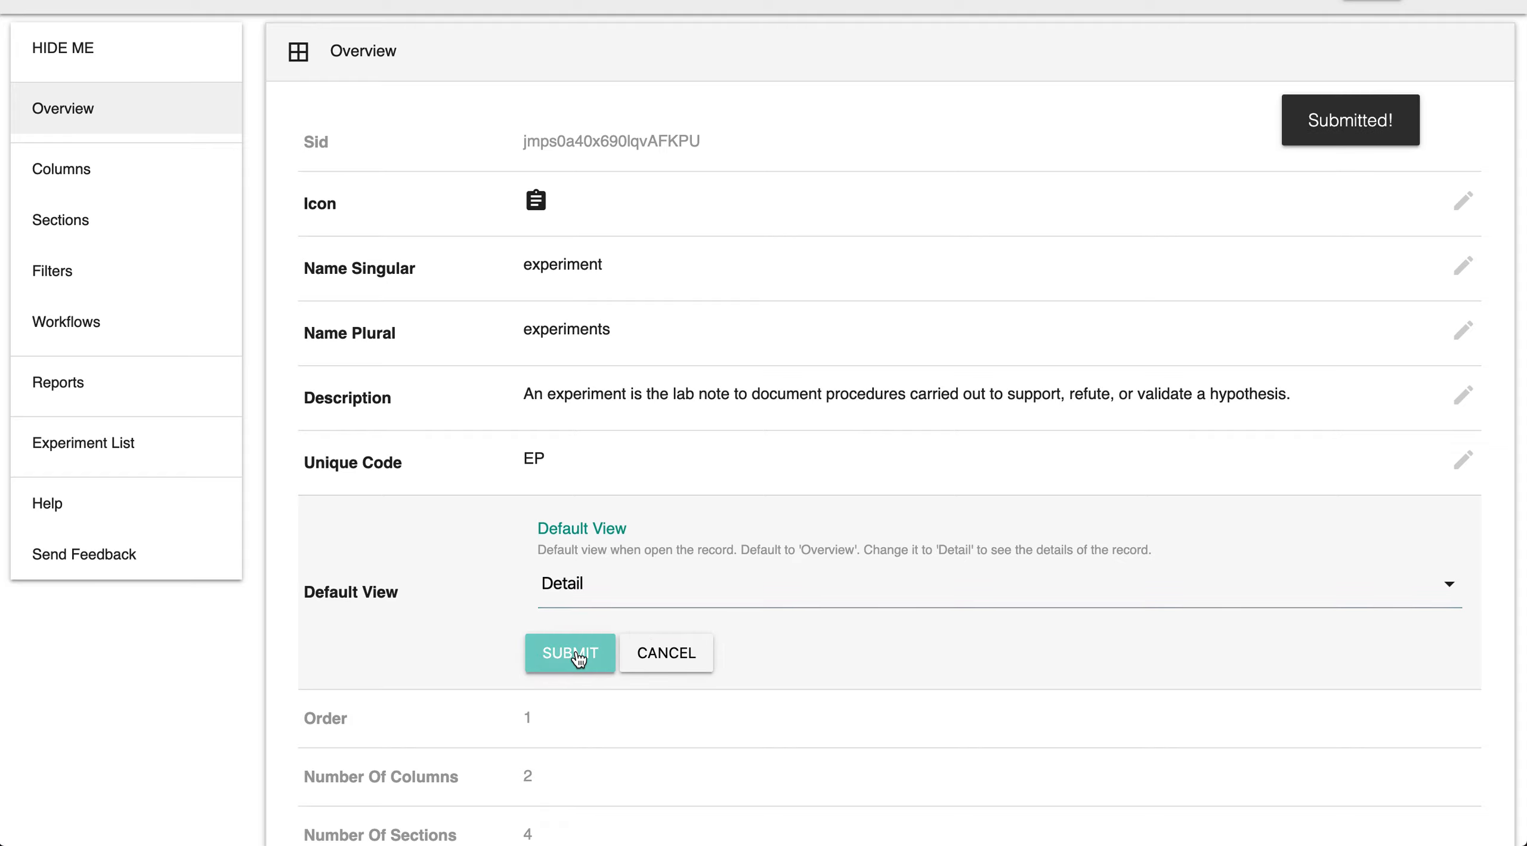
Open the form for adding metadata to the experiment table, view its fields and close it without submitting
{"action": "scroll", "coordinate": [575, 651], "scroll_direction": "down", "scroll_amount": 5}
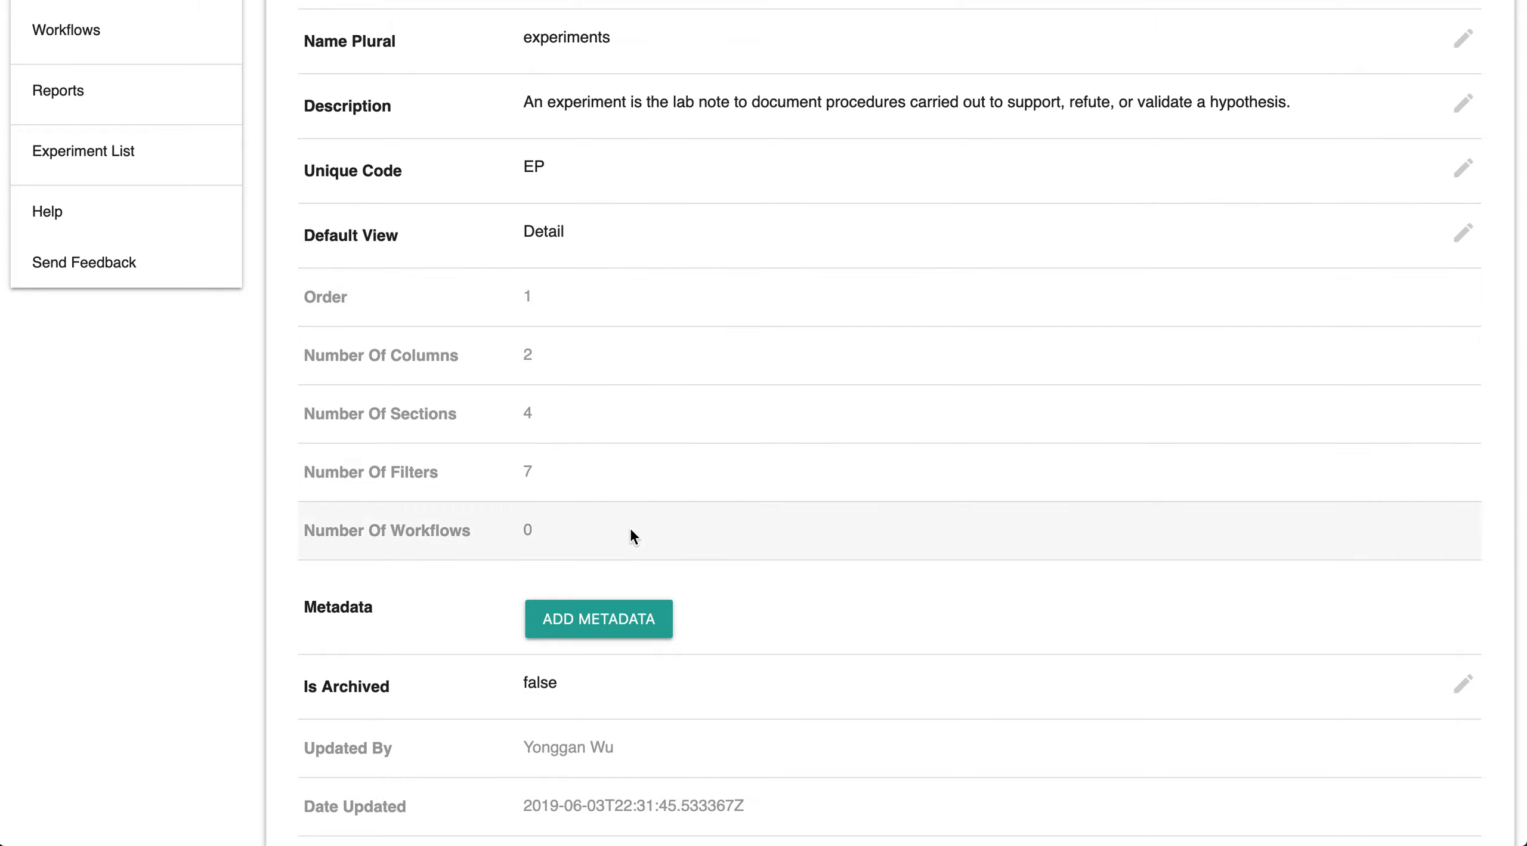
{"action": "scroll", "coordinate": [631, 530], "scroll_direction": "down", "scroll_amount": 3}
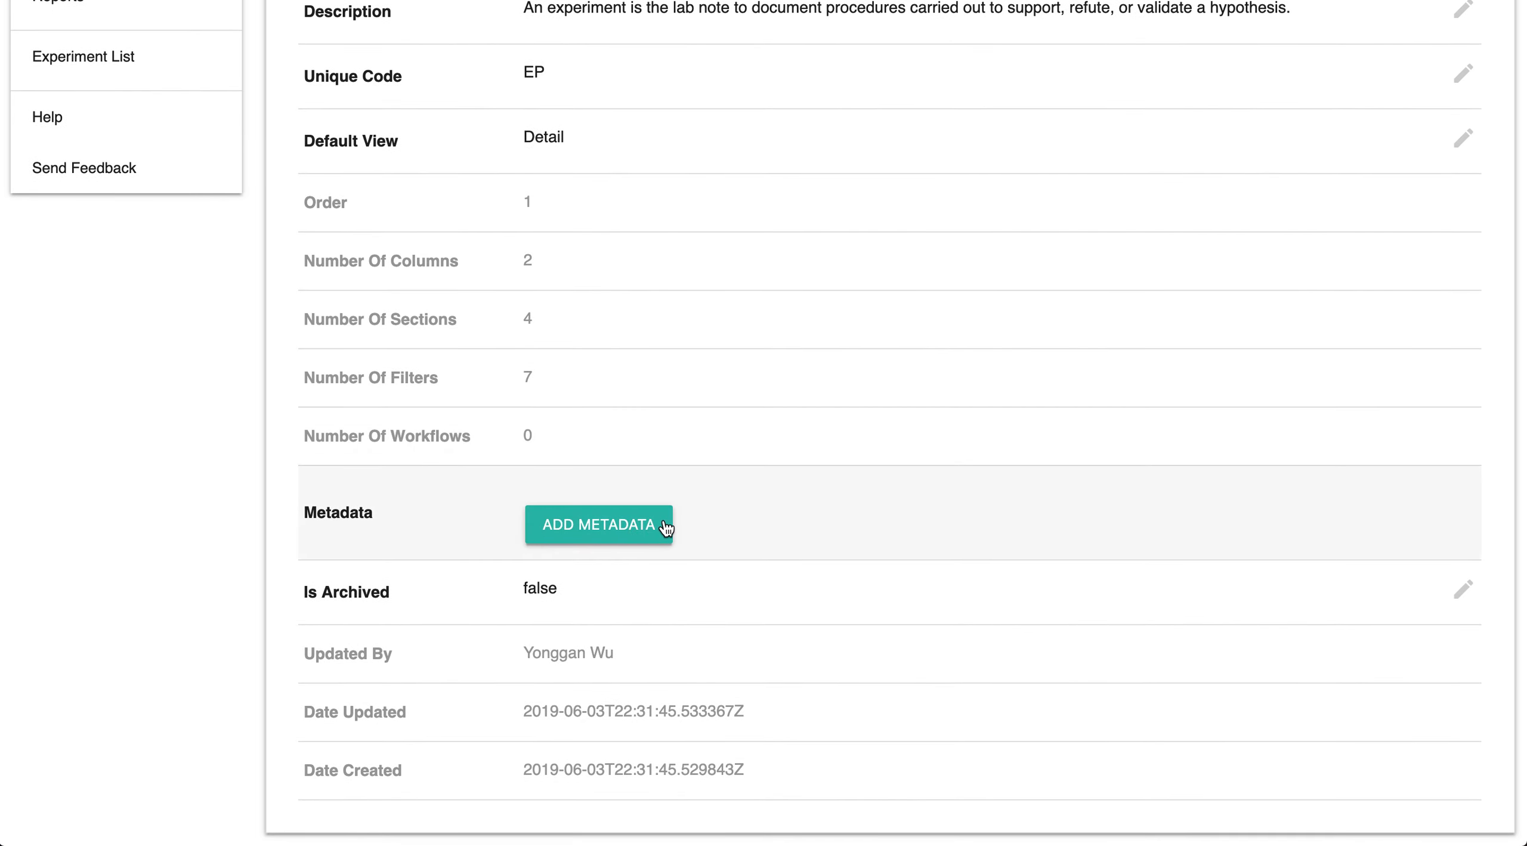
{"action": "left_click", "coordinate": [666, 527]}
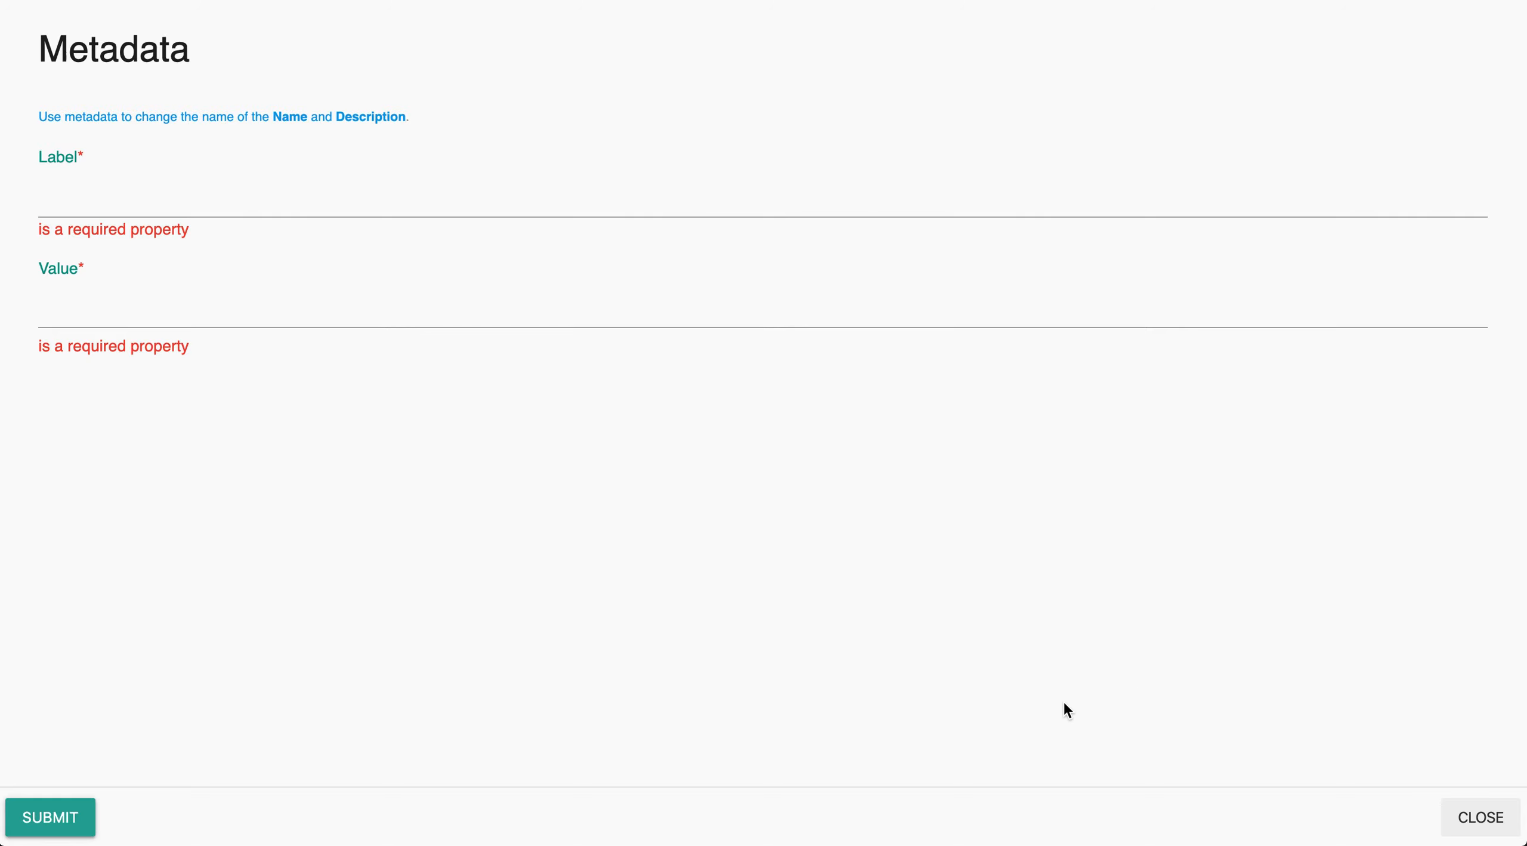
{"action": "left_click", "coordinate": [1480, 818]}
Open the experiment table's Is Archived setting for editing, check its option and cancel without archiving the table
{"action": "scroll", "coordinate": [1080, 444], "scroll_direction": "down", "scroll_amount": 1}
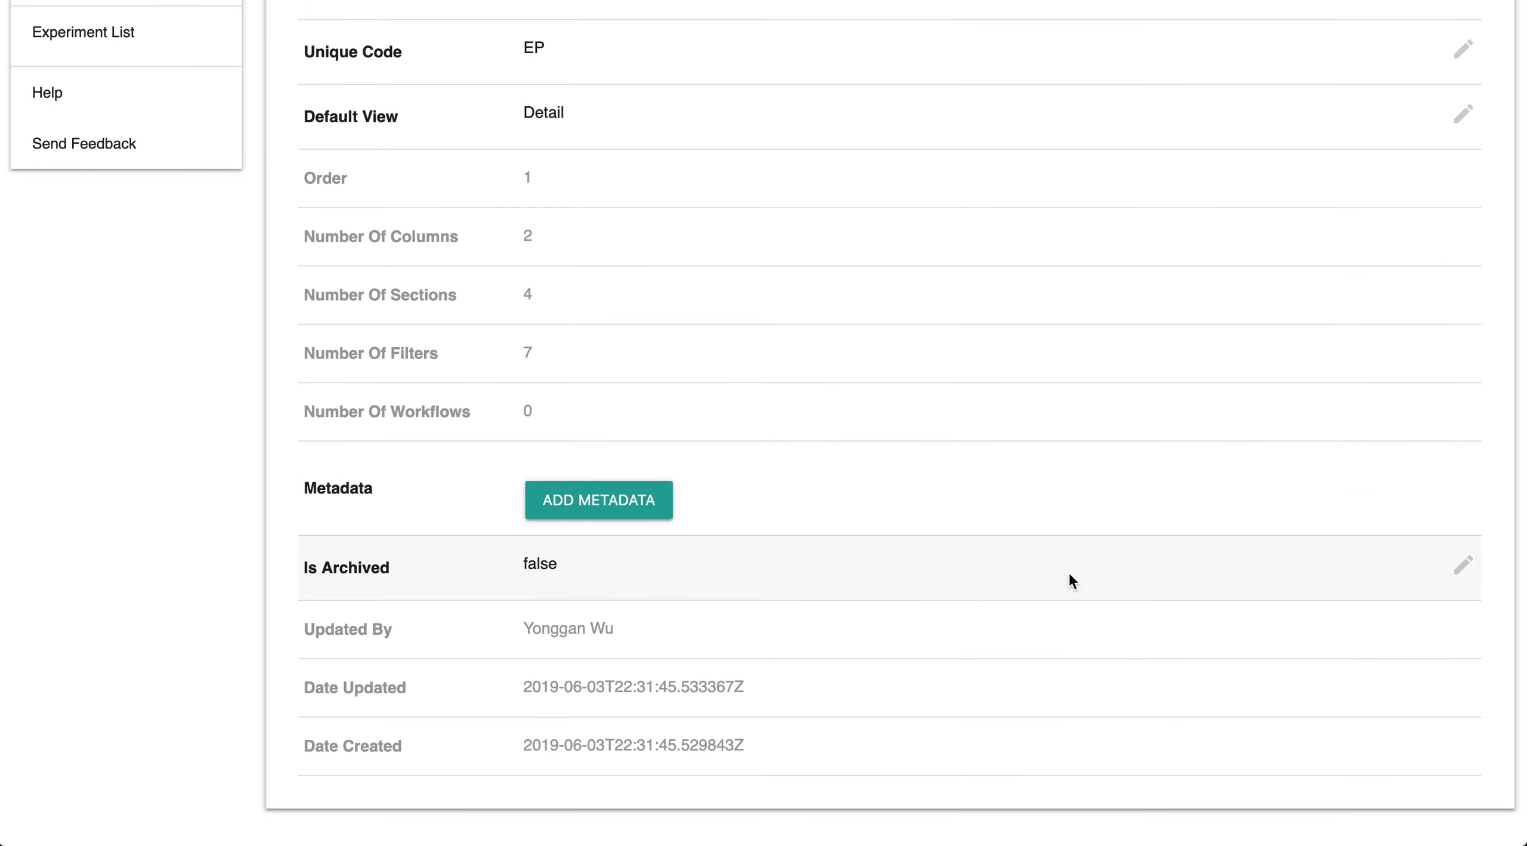
{"action": "left_click", "coordinate": [1463, 564]}
{"action": "scroll", "coordinate": [776, 603], "scroll_direction": "down", "scroll_amount": 1}
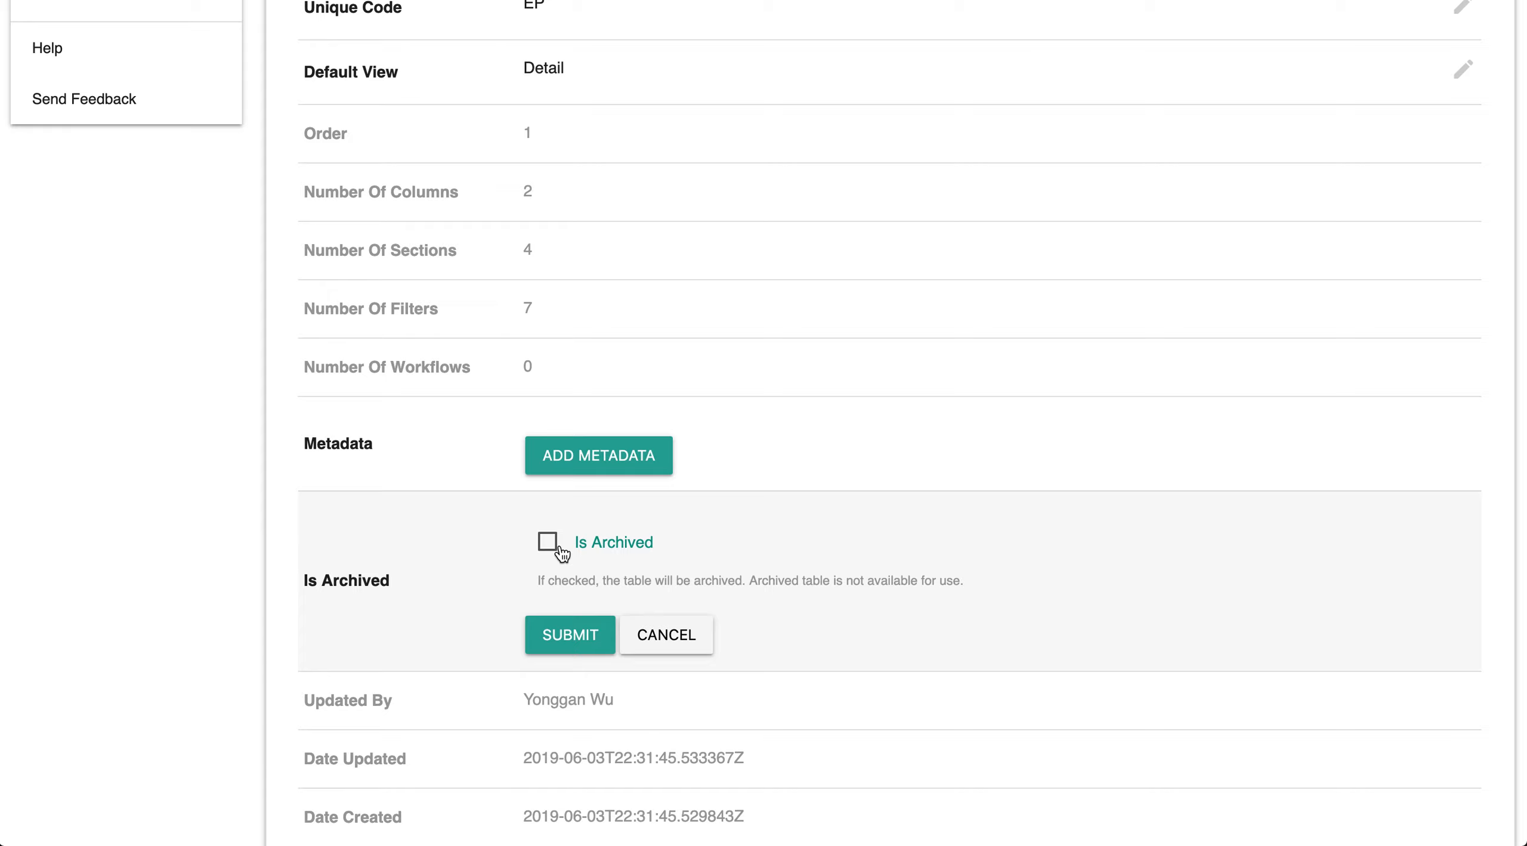
{"action": "left_click", "coordinate": [671, 637]}
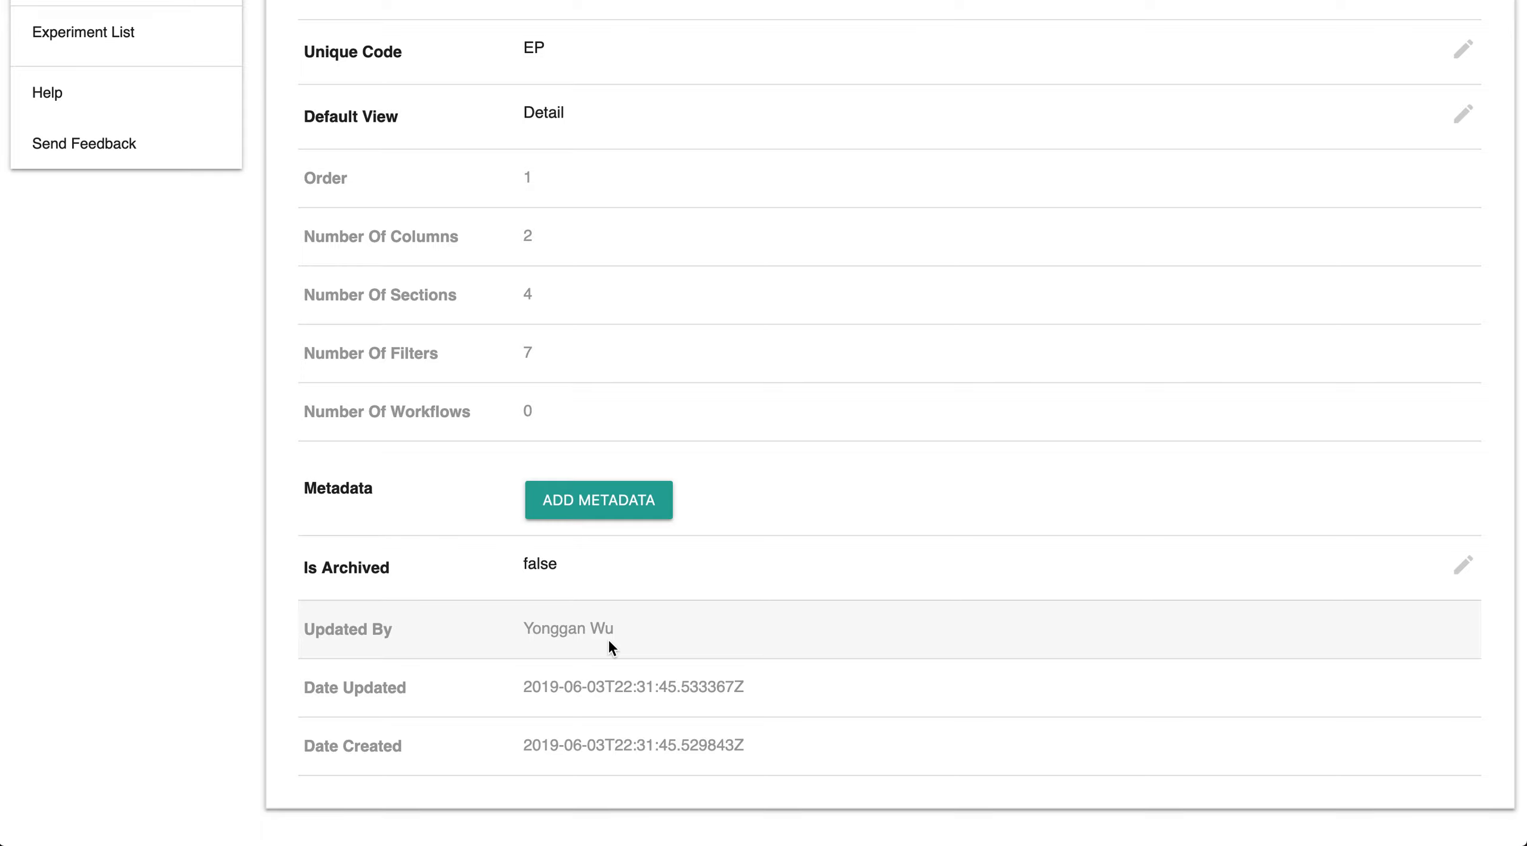
Review all fields in the experiment table's overview and look through the additional options available for the table
{"action": "scroll", "coordinate": [608, 637], "scroll_direction": "up", "scroll_amount": 5}
{"action": "scroll", "coordinate": [734, 385], "scroll_direction": "down", "scroll_amount": 1}
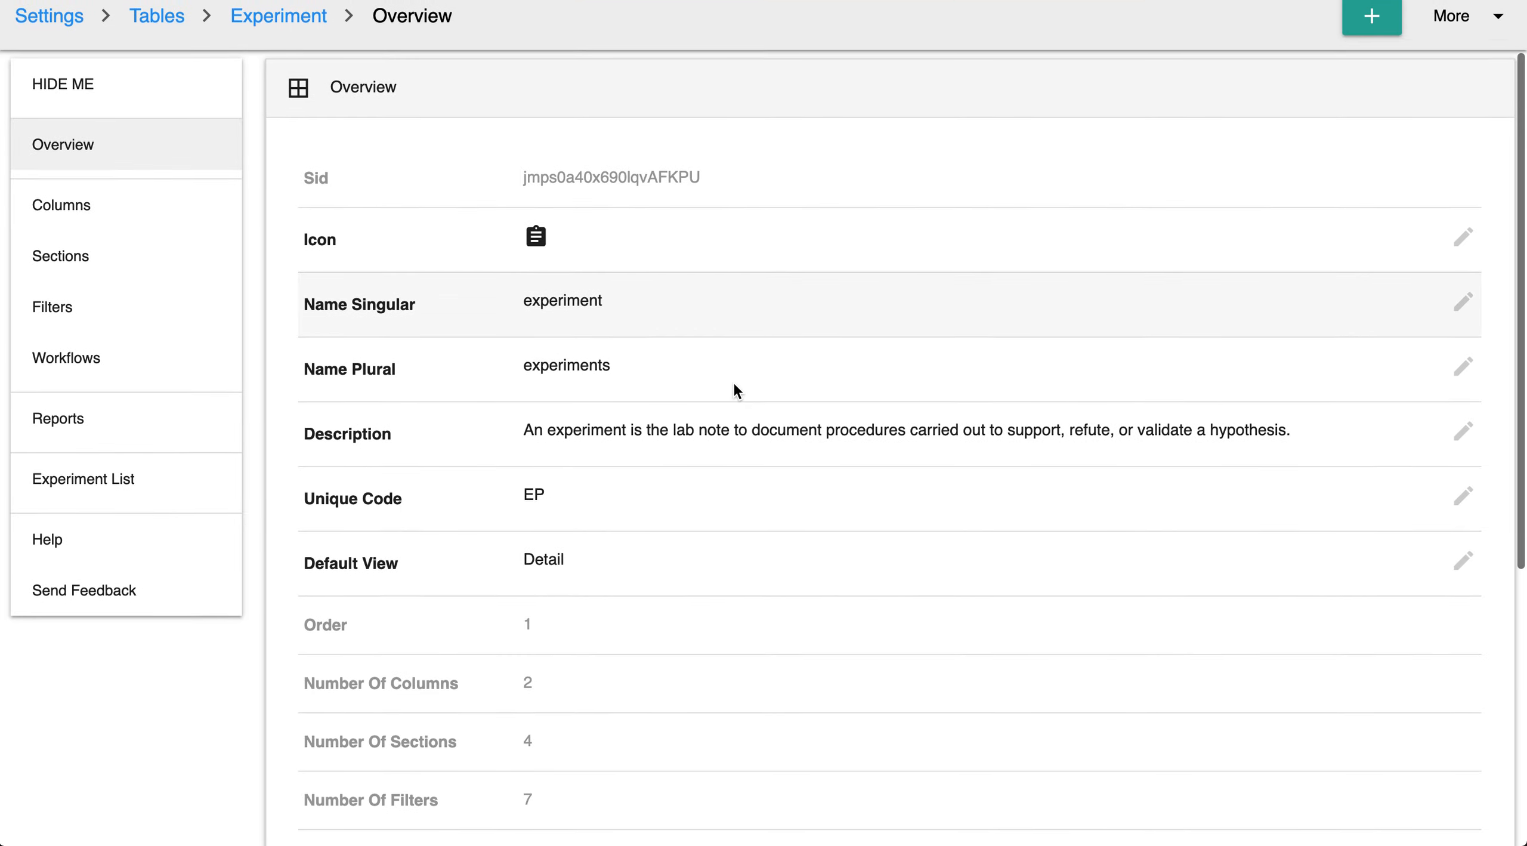
{"action": "scroll", "coordinate": [734, 385], "scroll_direction": "down", "scroll_amount": 5}
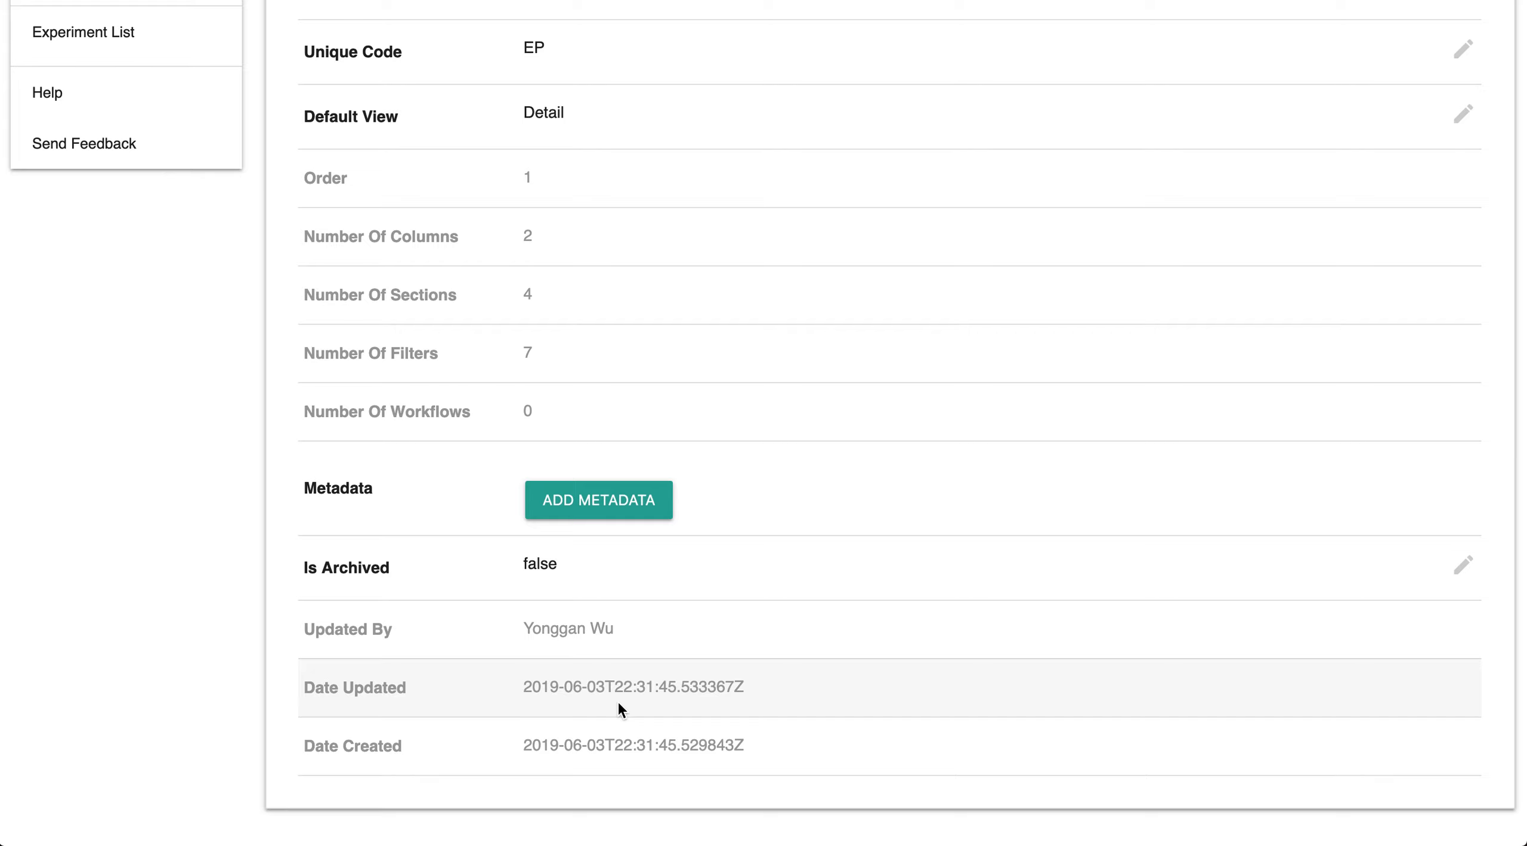
{"action": "scroll", "coordinate": [917, 380], "scroll_direction": "up", "scroll_amount": 8}
{"action": "scroll", "coordinate": [916, 380], "scroll_direction": "up", "scroll_amount": 2}
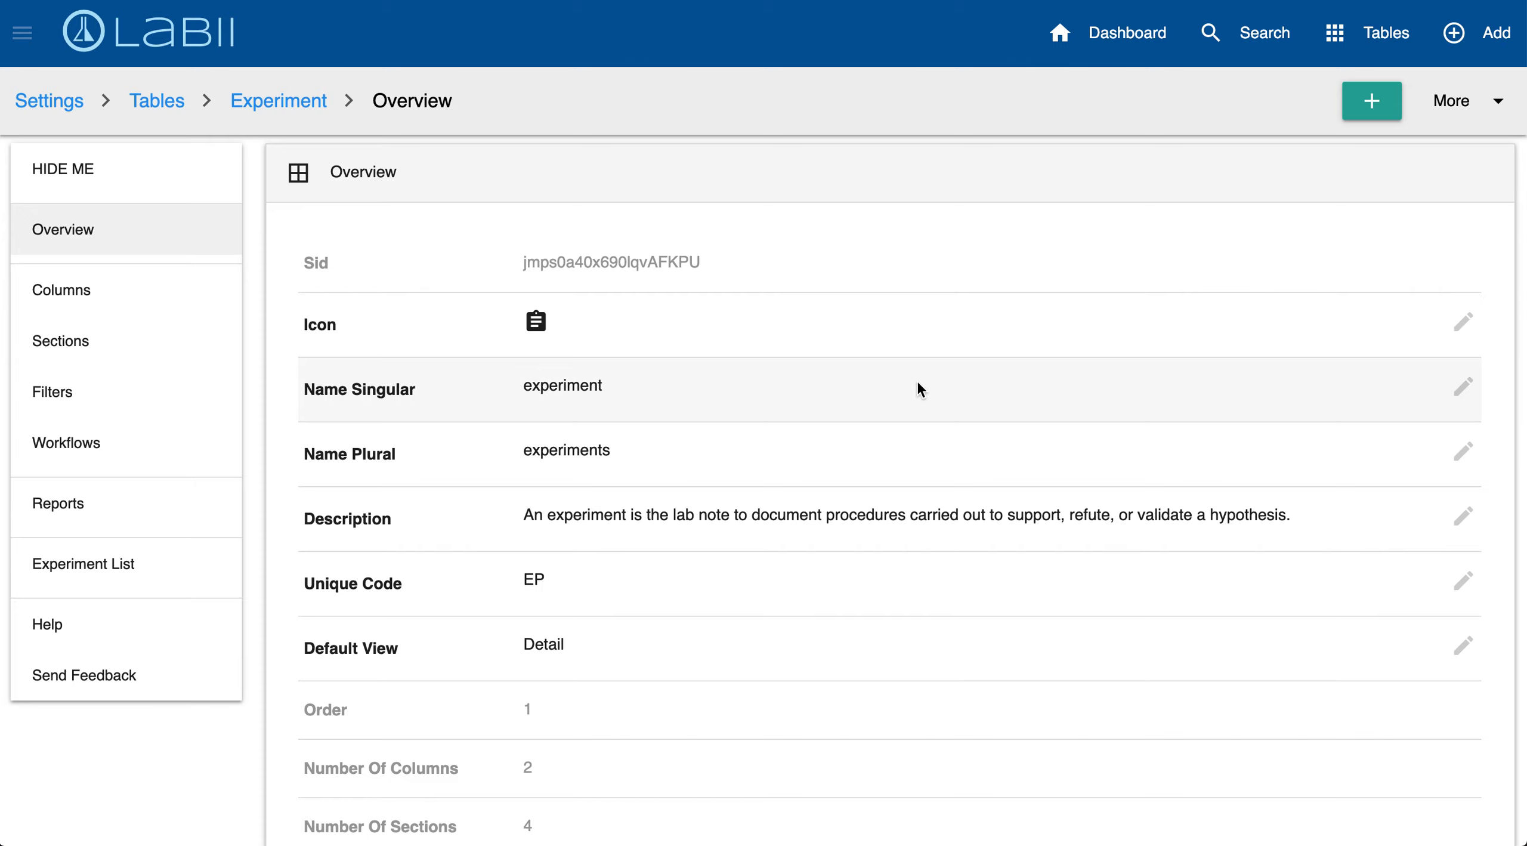
{"action": "scroll", "coordinate": [916, 386], "scroll_direction": "down", "scroll_amount": 10}
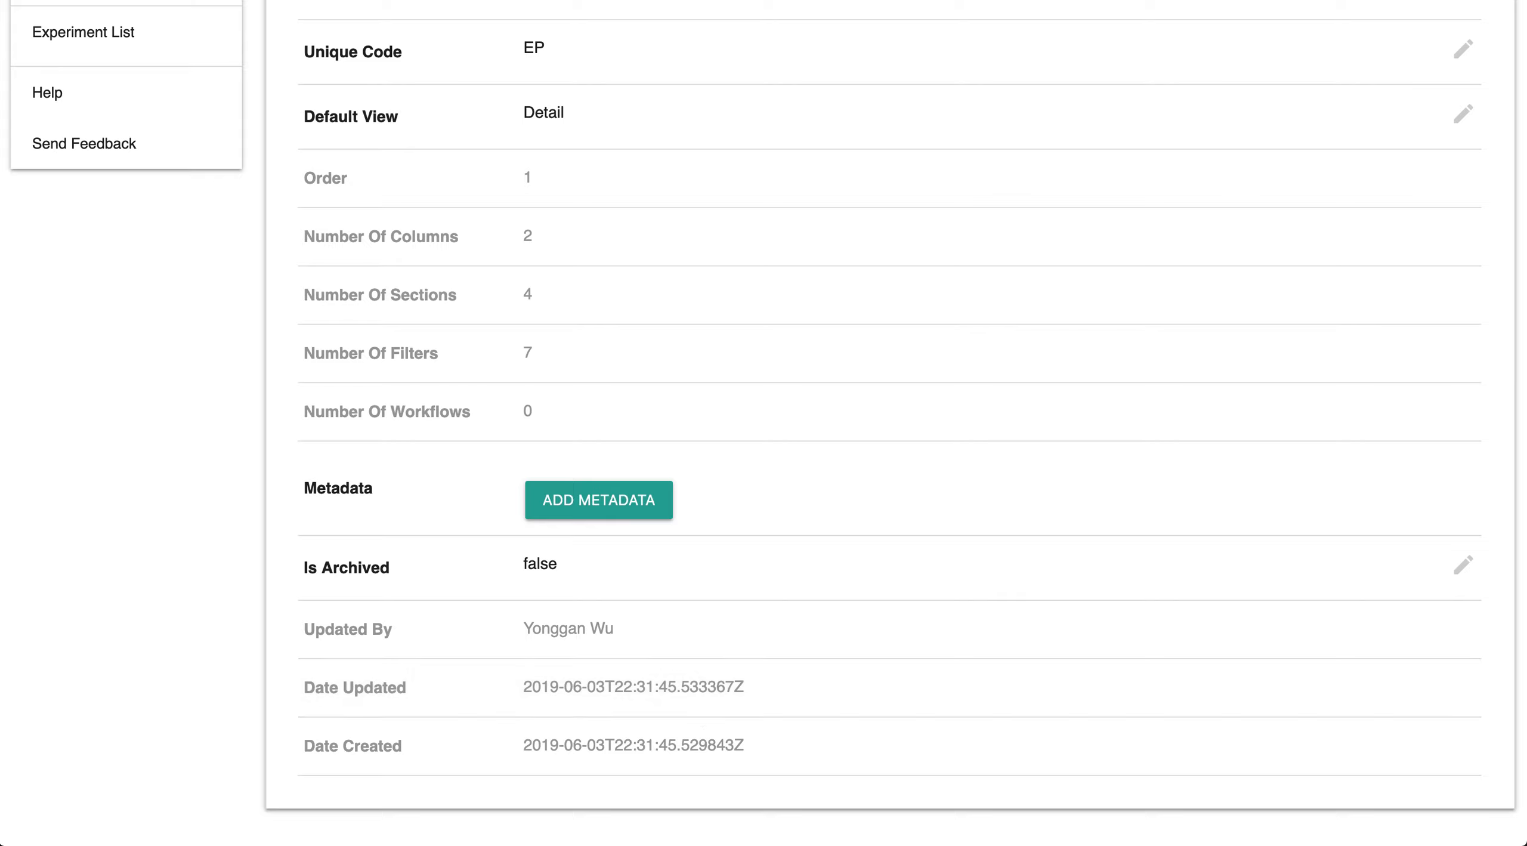
{"action": "scroll", "coordinate": [678, 401], "scroll_direction": "up", "scroll_amount": 10}
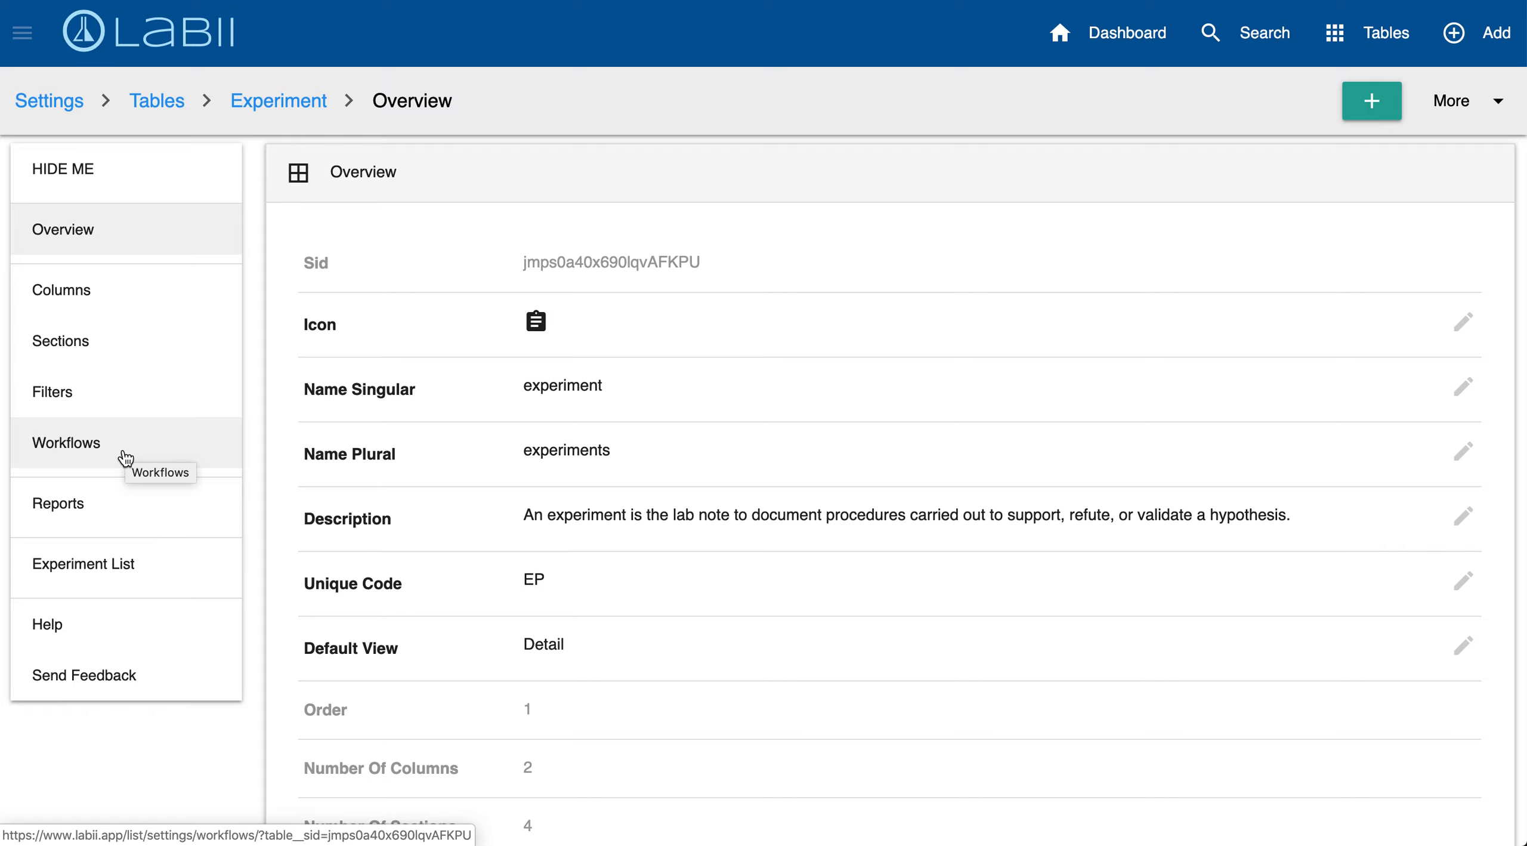
{"action": "scroll", "coordinate": [123, 455], "scroll_direction": "down", "scroll_amount": 1}
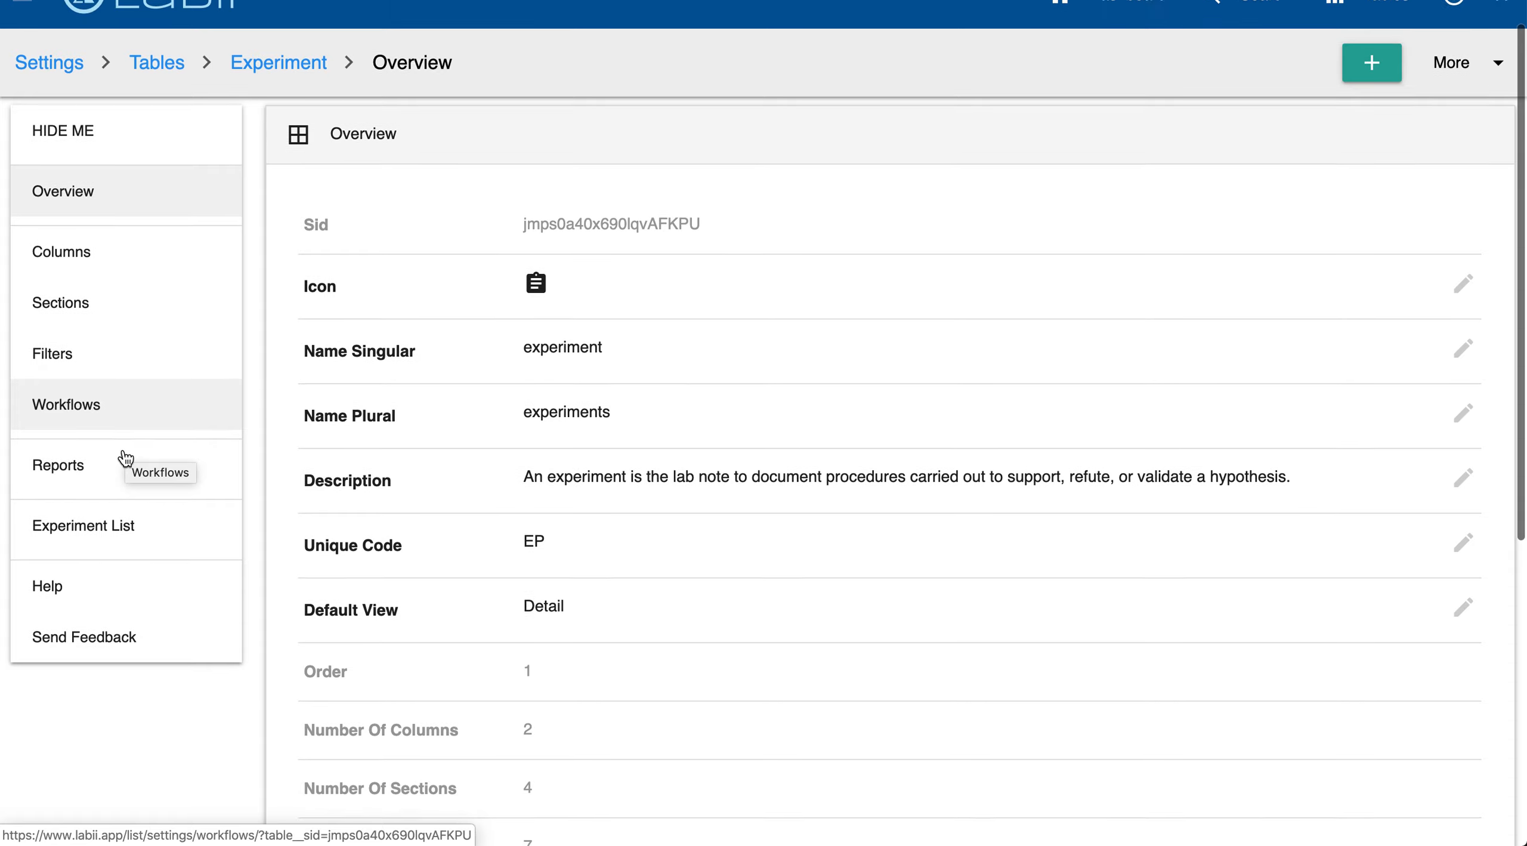
{"action": "scroll", "coordinate": [122, 456], "scroll_direction": "up", "scroll_amount": 1}
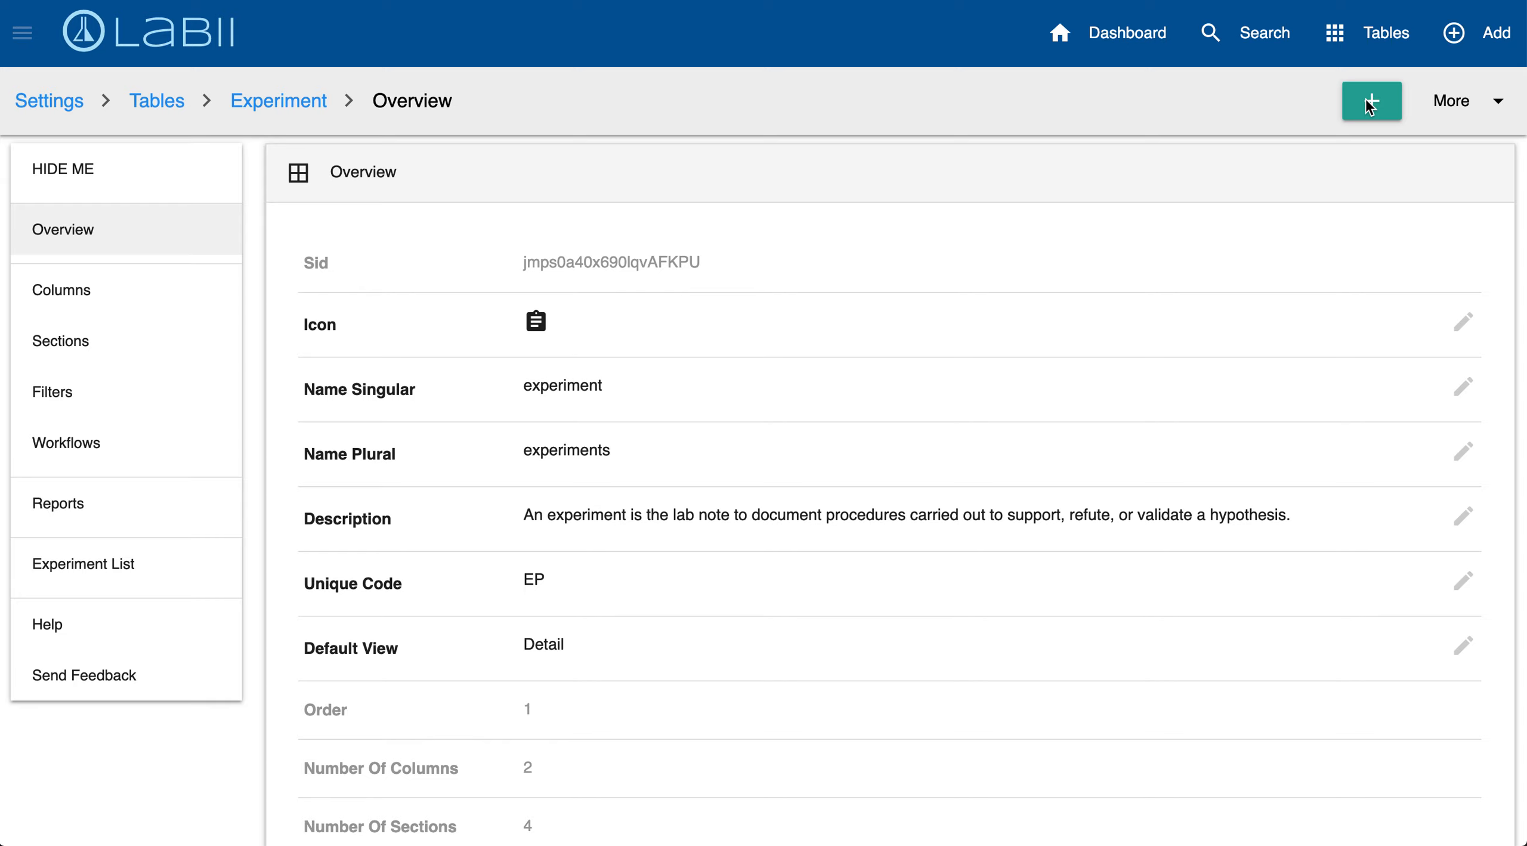
{"action": "left_click", "coordinate": [1466, 110]}
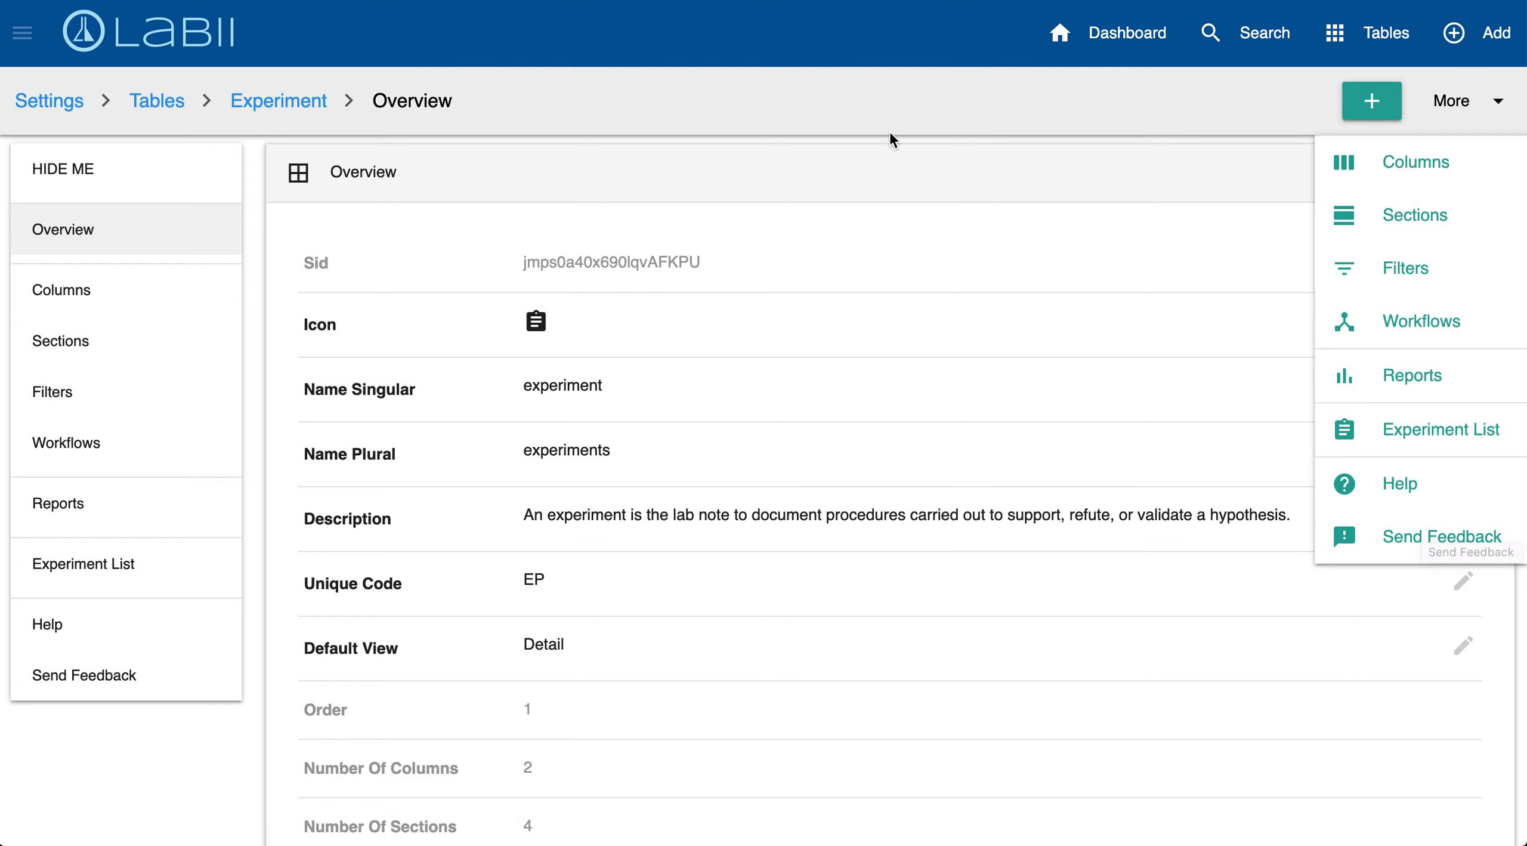
{"action": "left_click", "coordinate": [897, 223]}
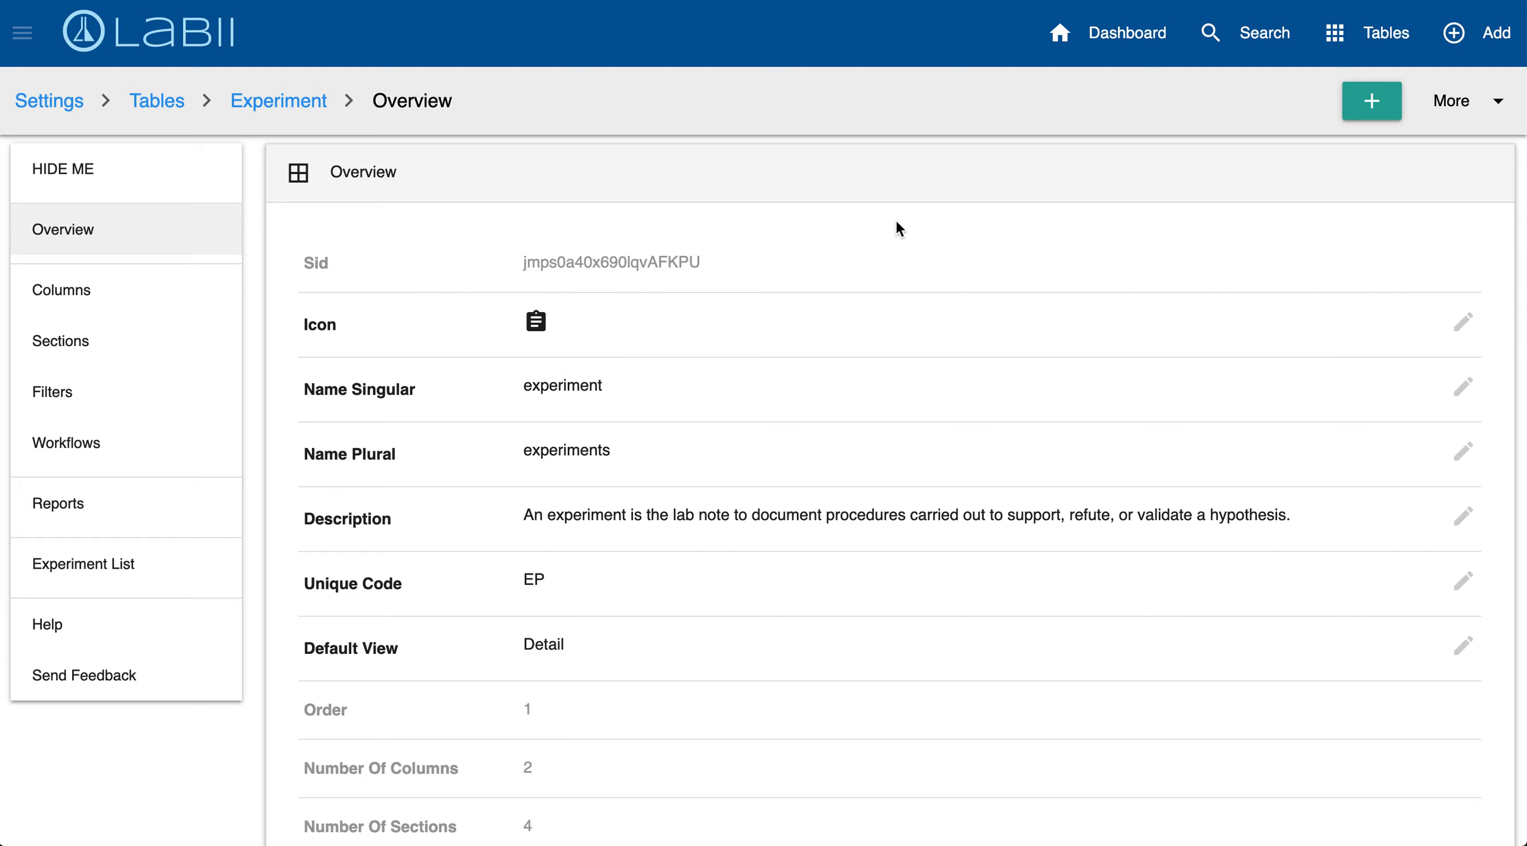